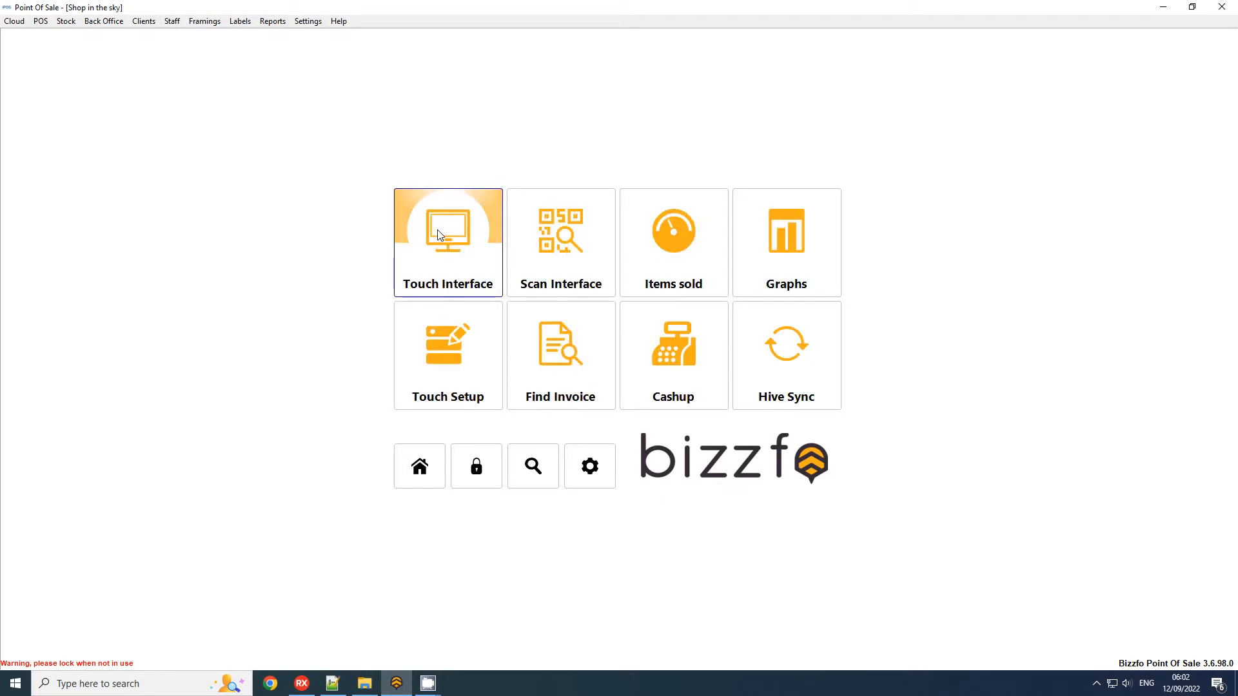
click(438, 234)
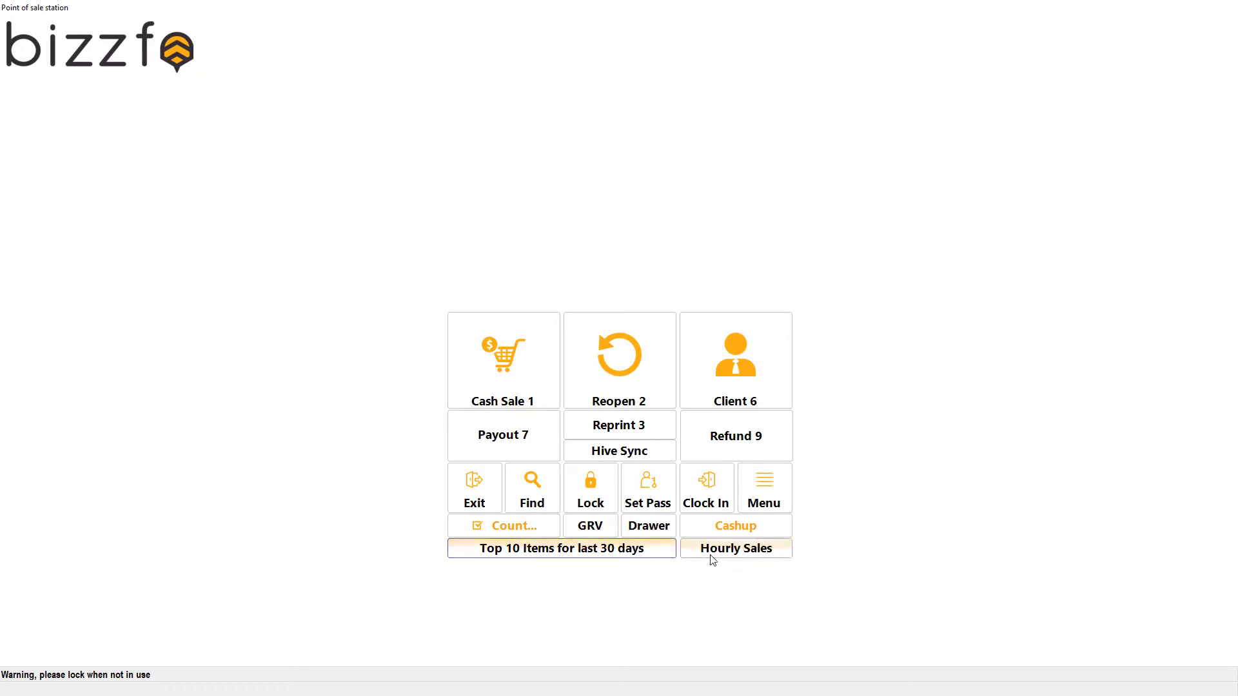
Open the touch interface, review the Hourly Sales report and close it.
click(728, 556)
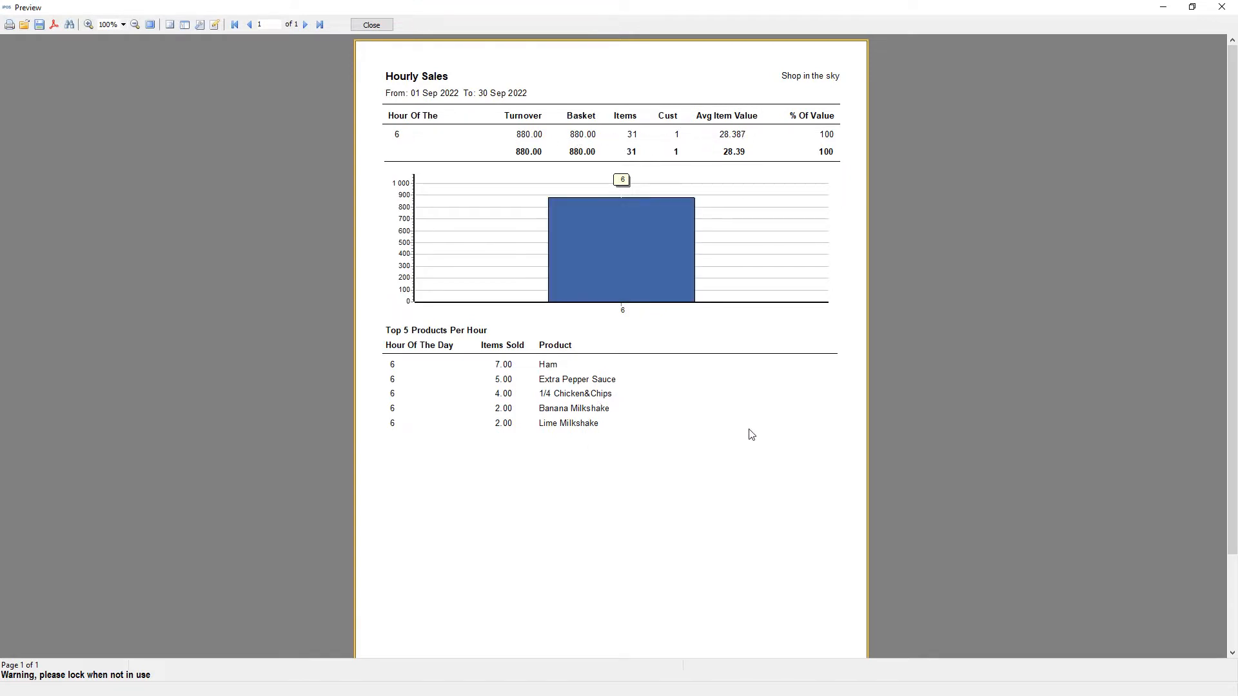
click(371, 25)
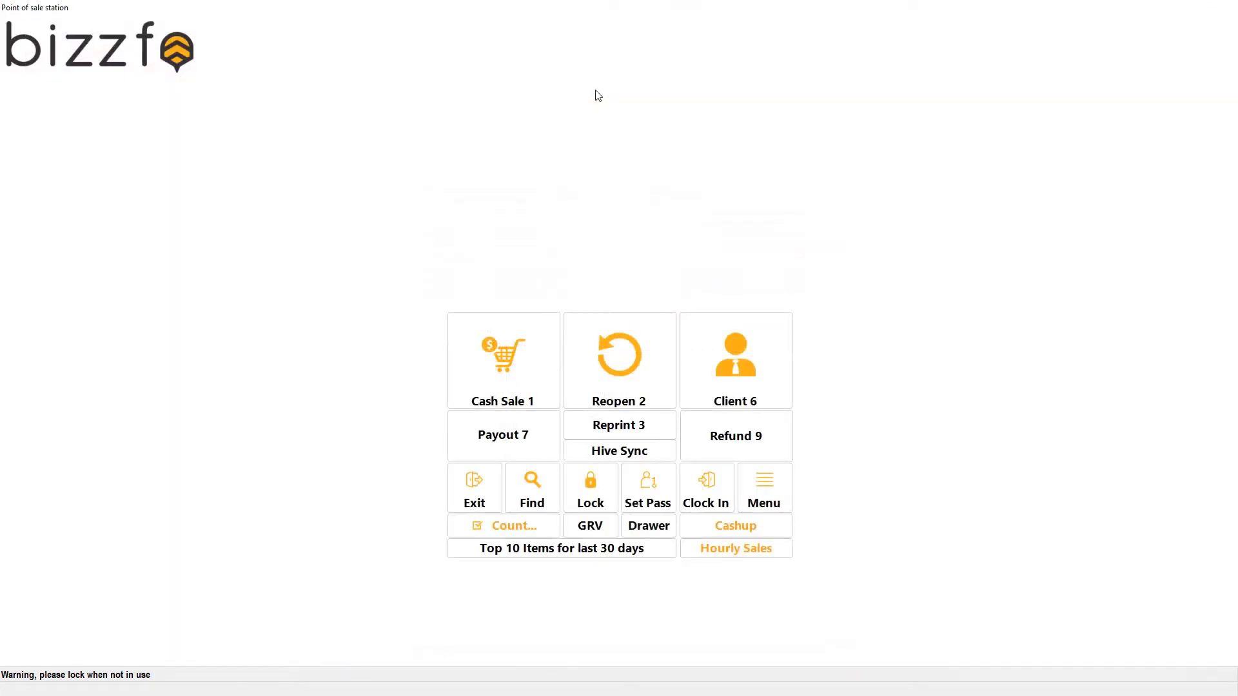
Examine the hourly and daily sales of individual items in the top 10 items for the last 30 days.
click(467, 553)
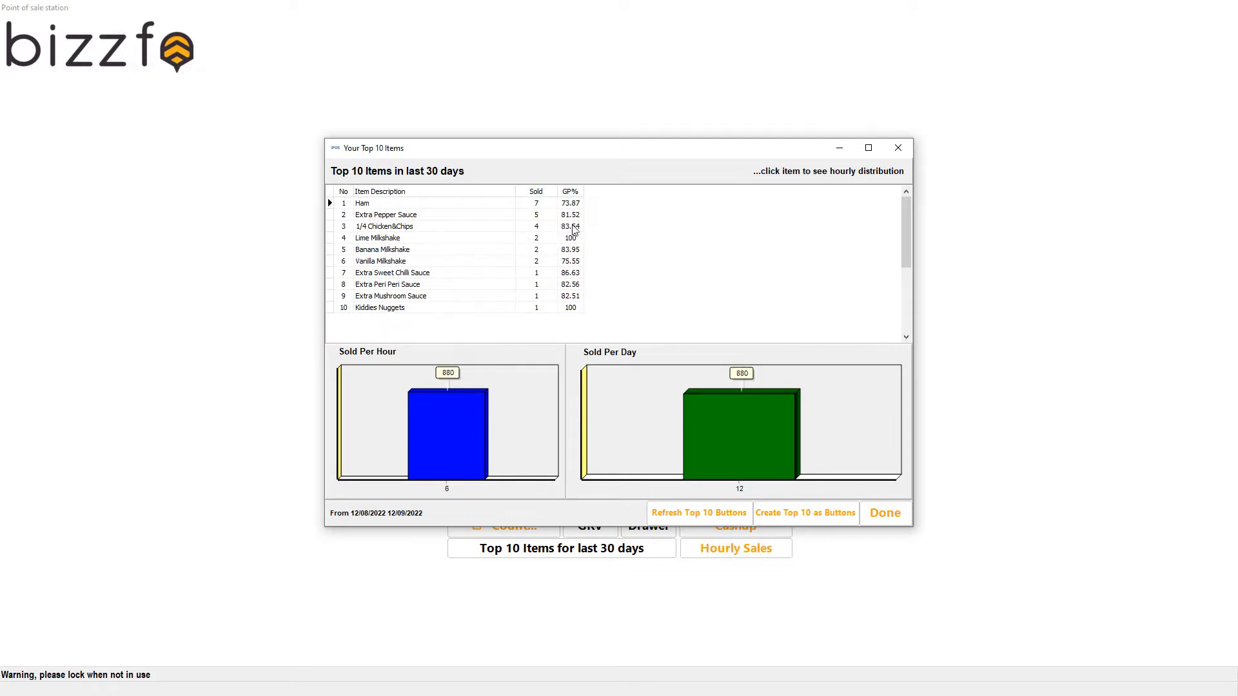
click(417, 266)
click(415, 251)
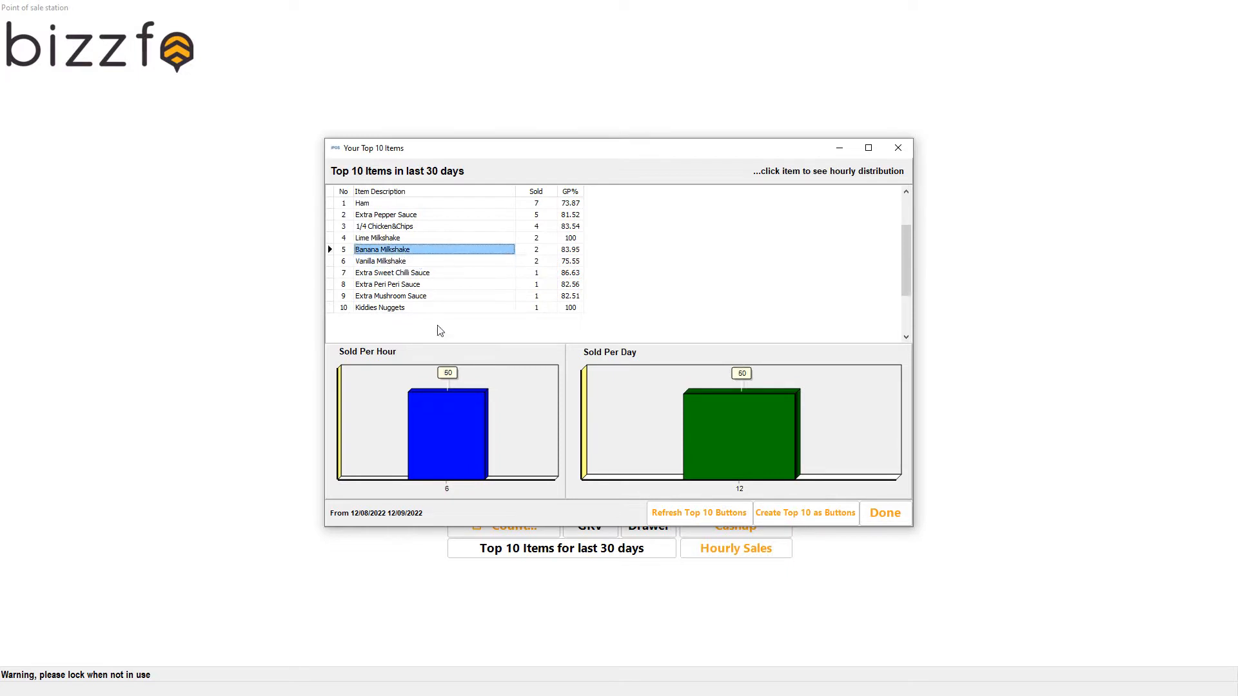
click(444, 228)
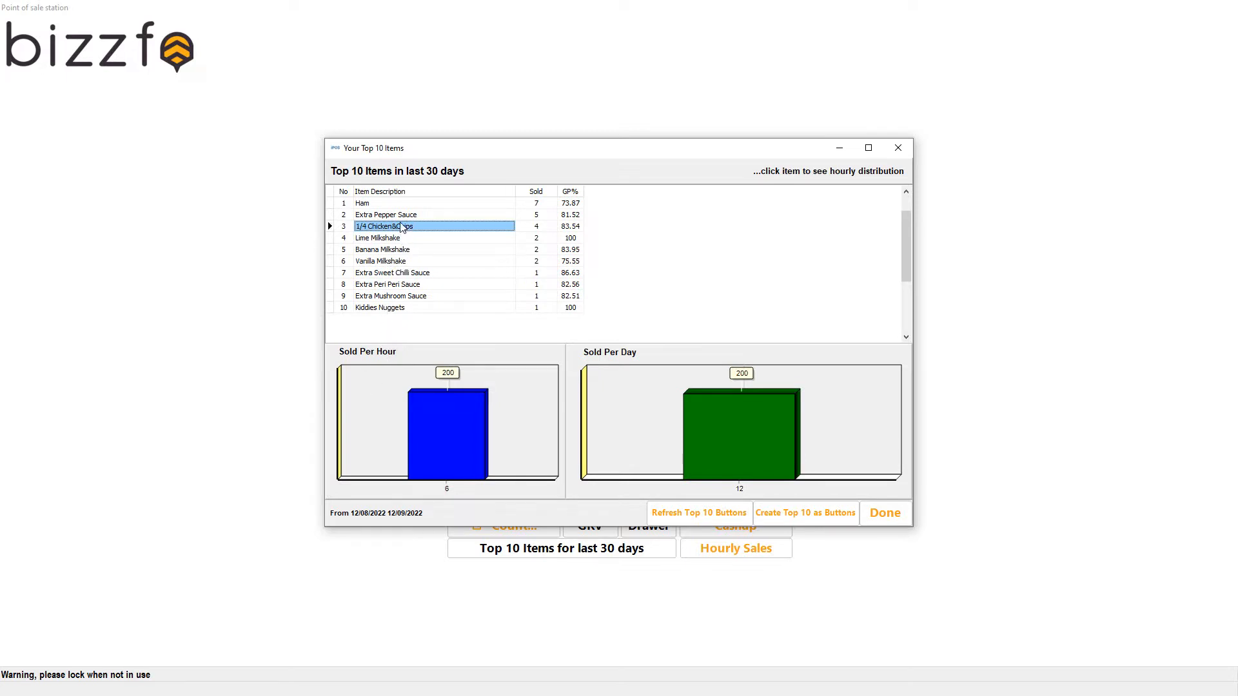
key(Up)
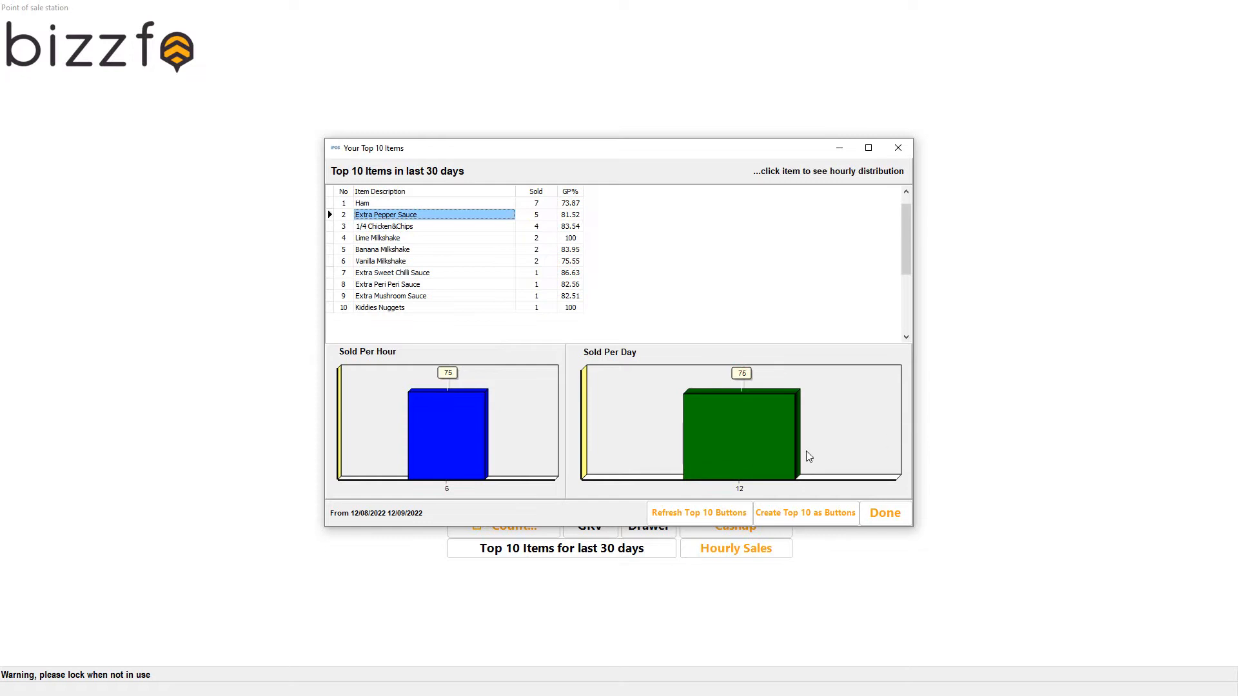
click(417, 285)
click(407, 226)
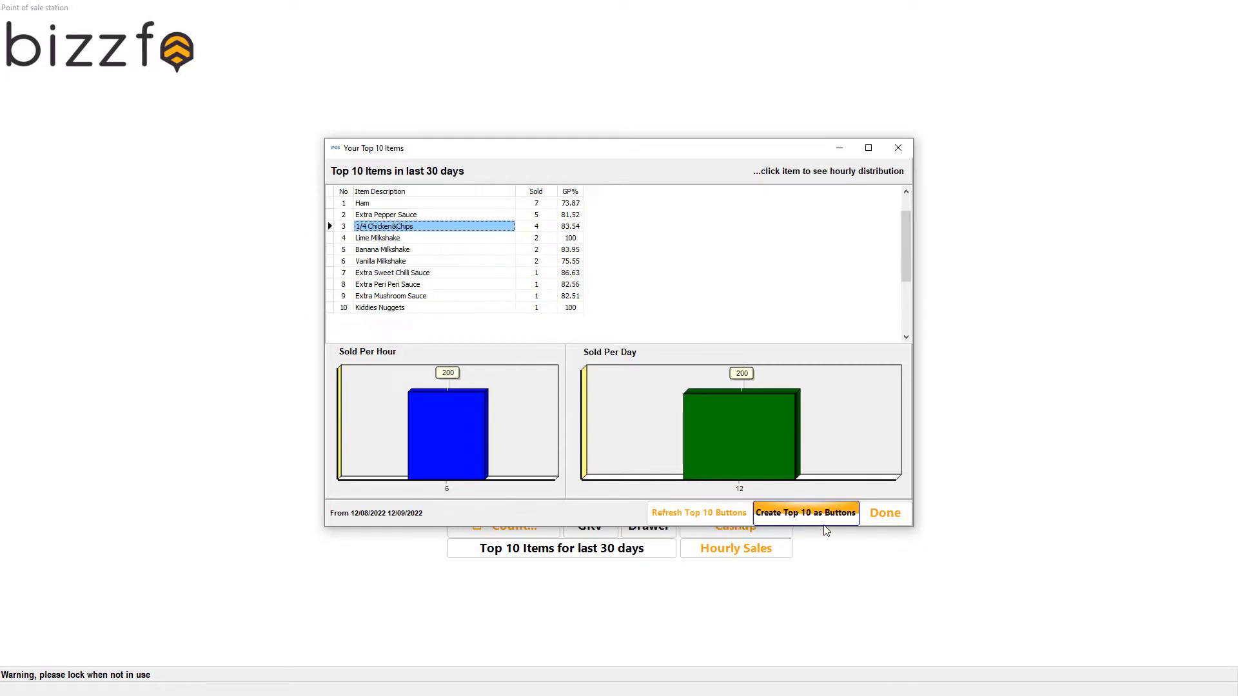
click(886, 514)
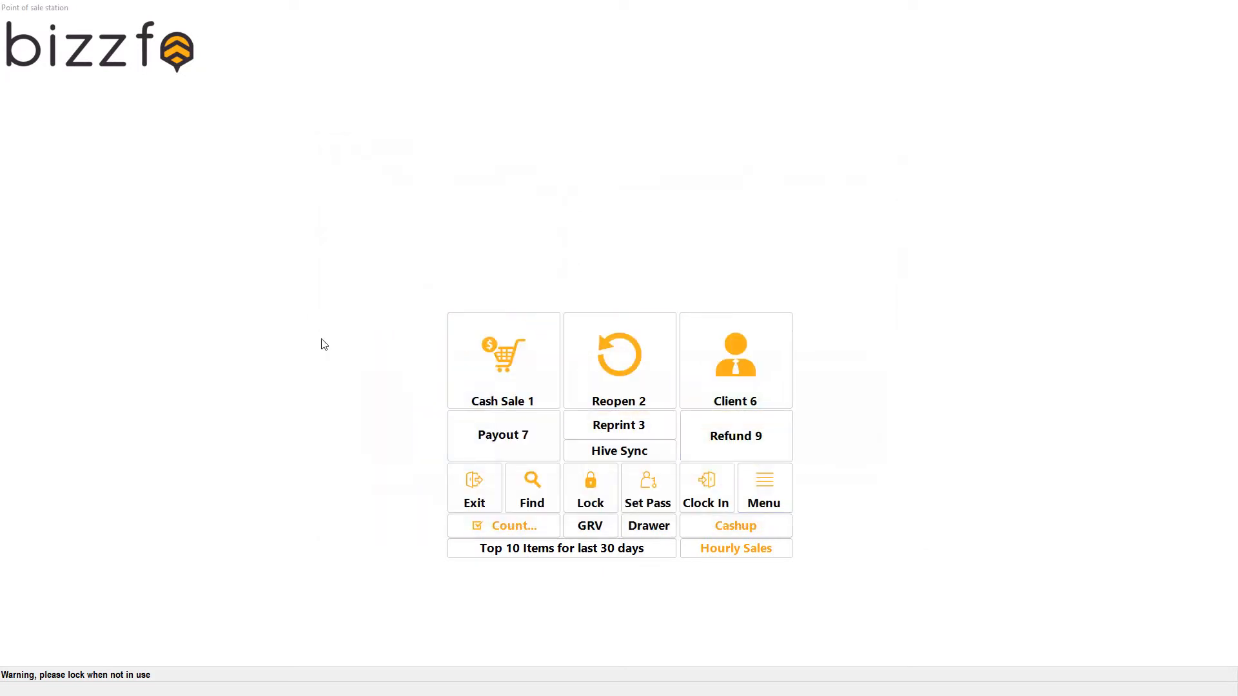
Return to the touch sales menu, open the Food button for editing and add a new menu button.
click(471, 487)
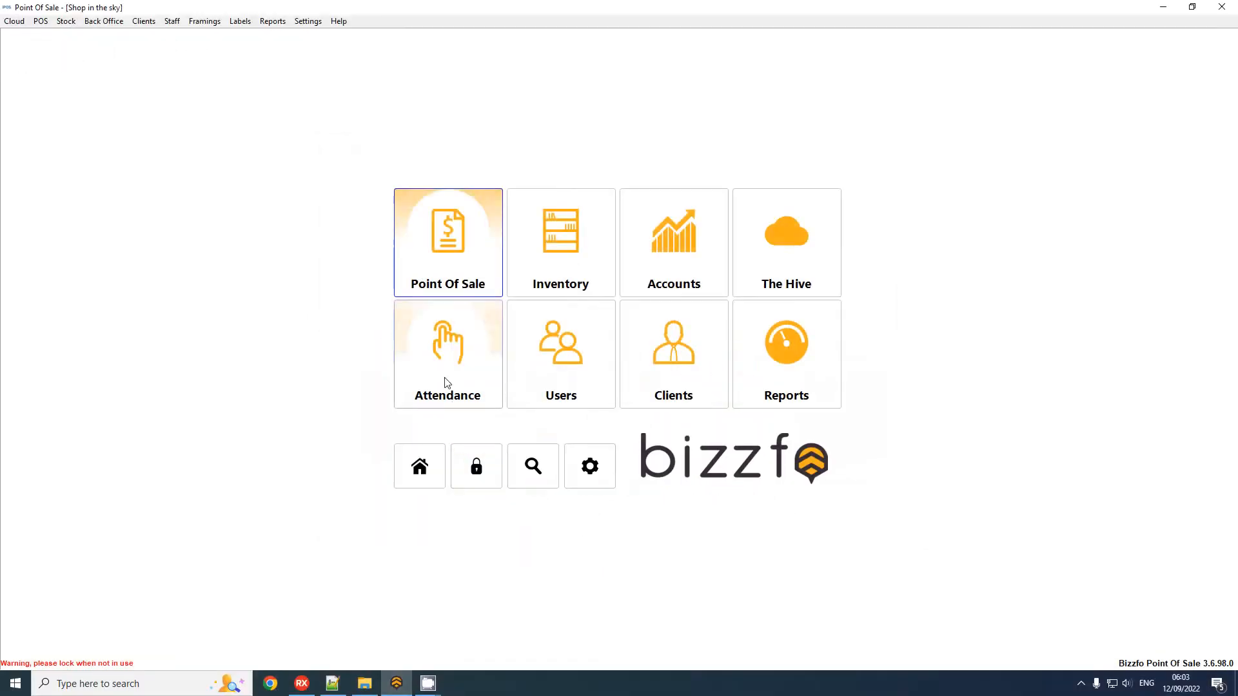
click(459, 268)
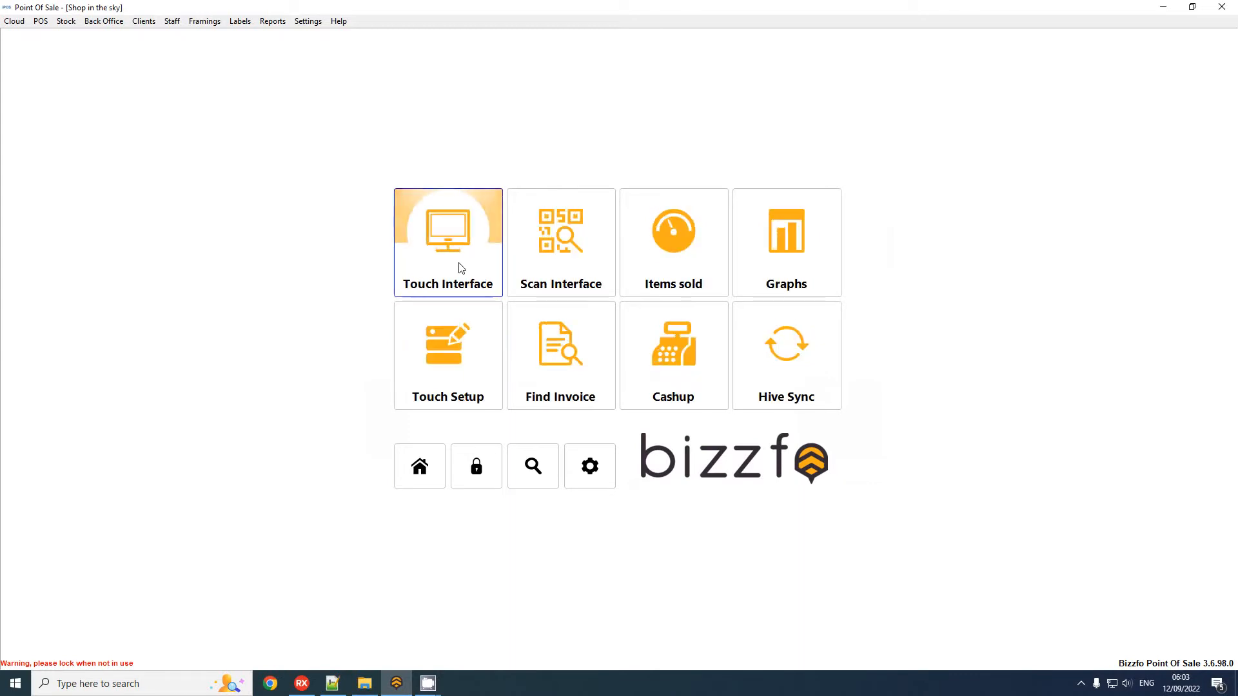
click(461, 268)
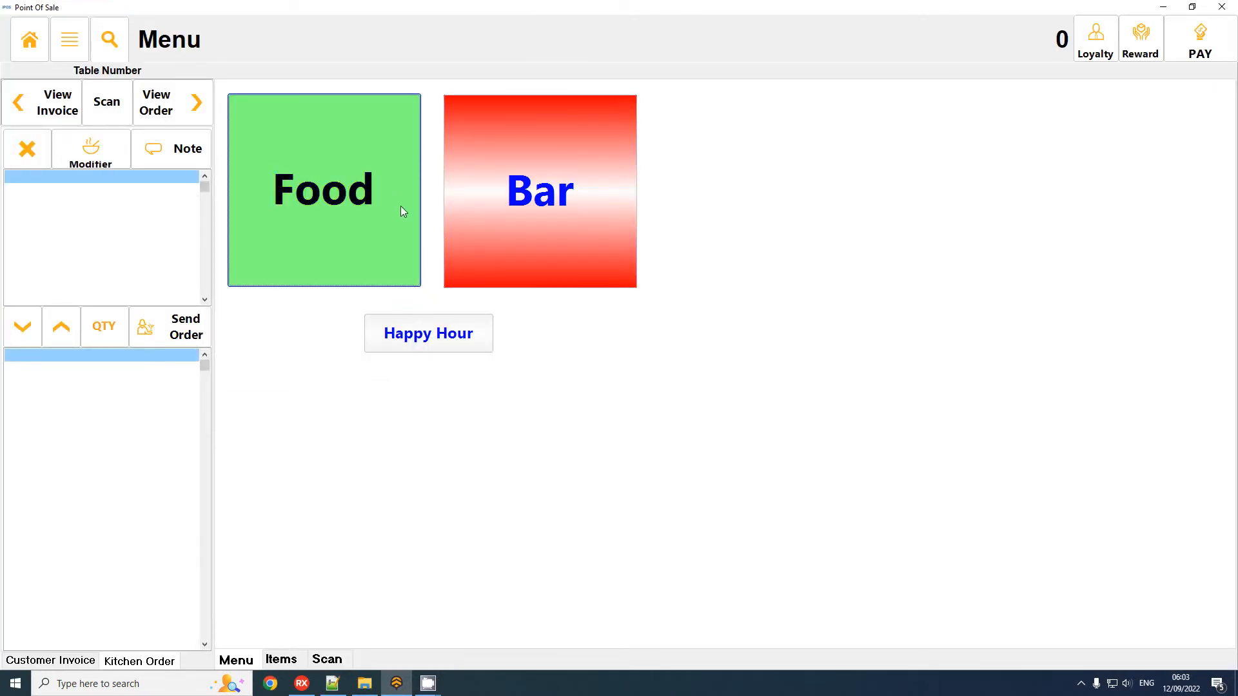
right_click(304, 210)
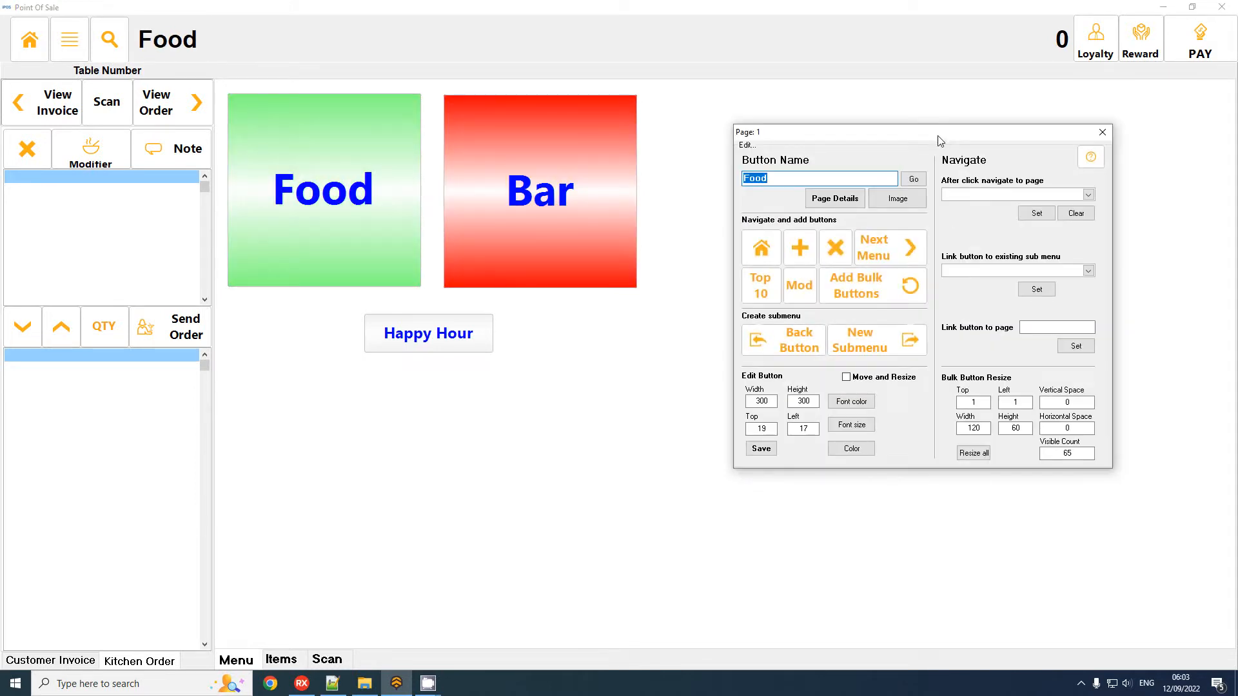
click(806, 250)
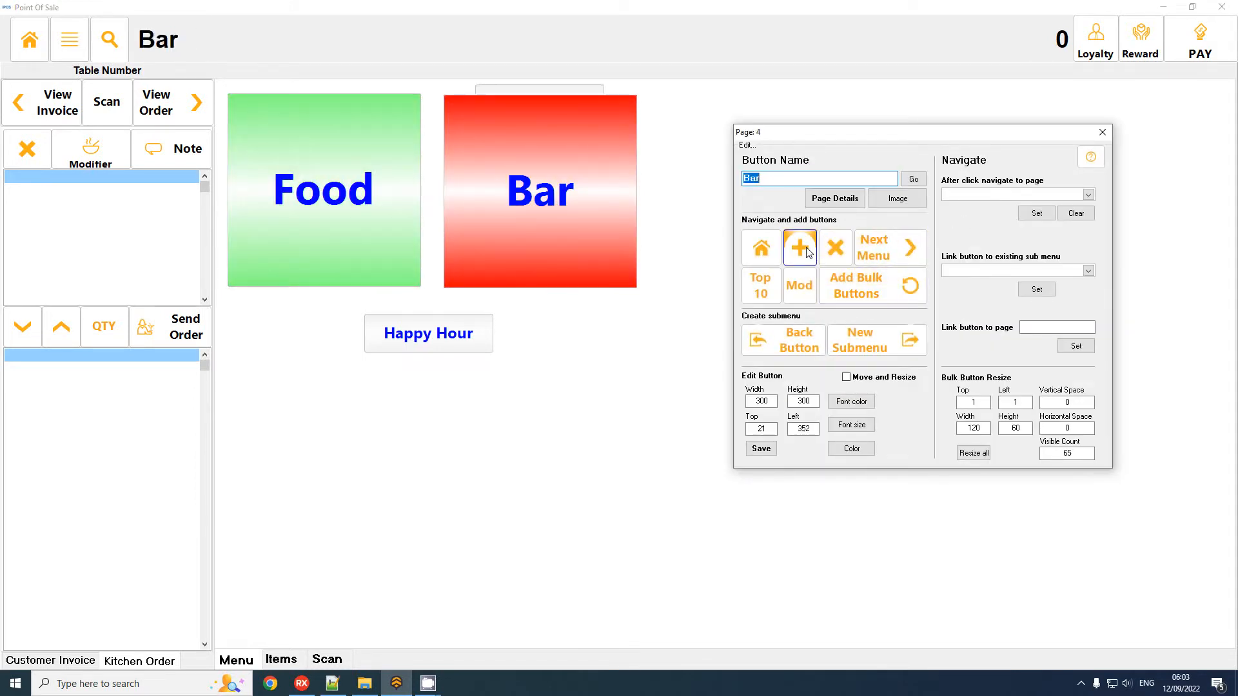
Enable moving and resizing, place the new Light Meals button below Bar, and move Happy Hour below Food.
click(874, 378)
click(566, 91)
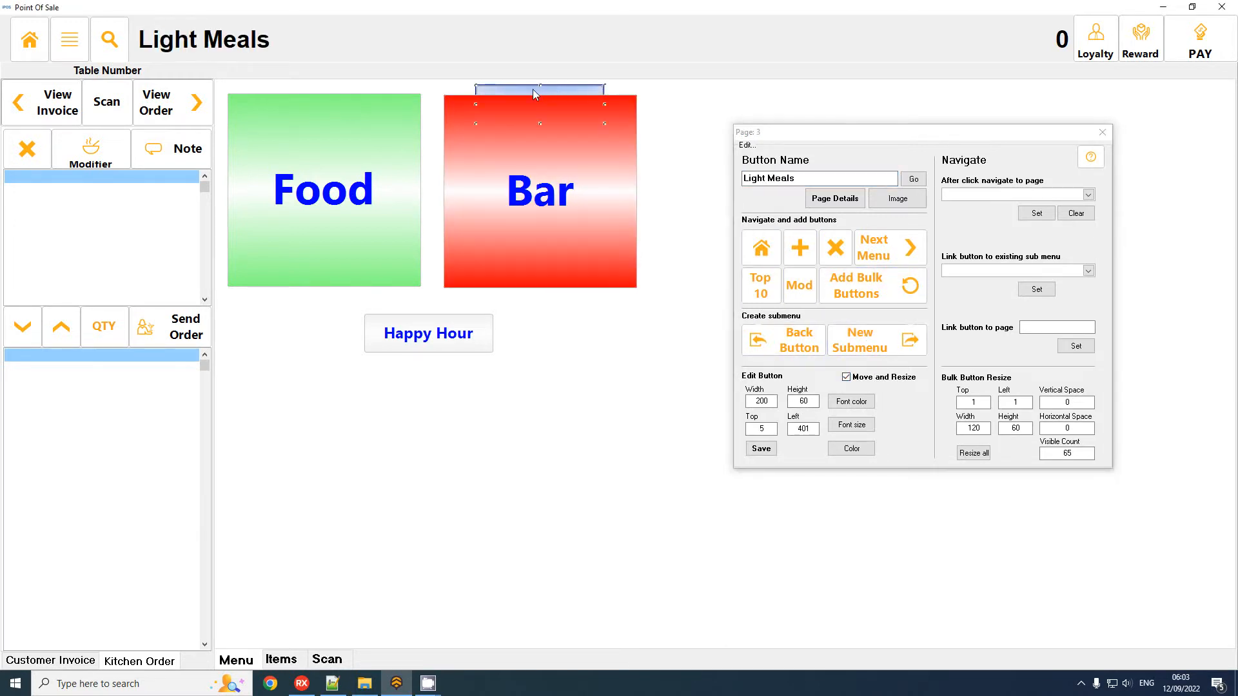
drag(534, 95, 567, 318)
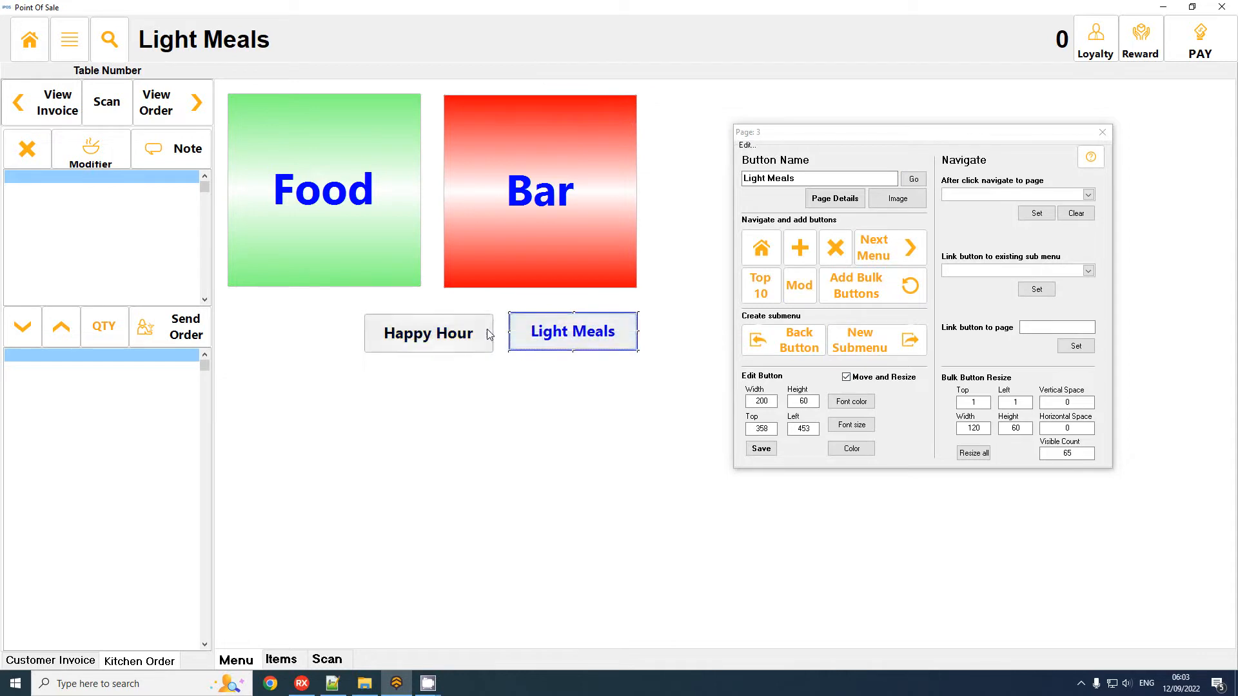
drag(488, 334, 374, 336)
drag(580, 350, 553, 348)
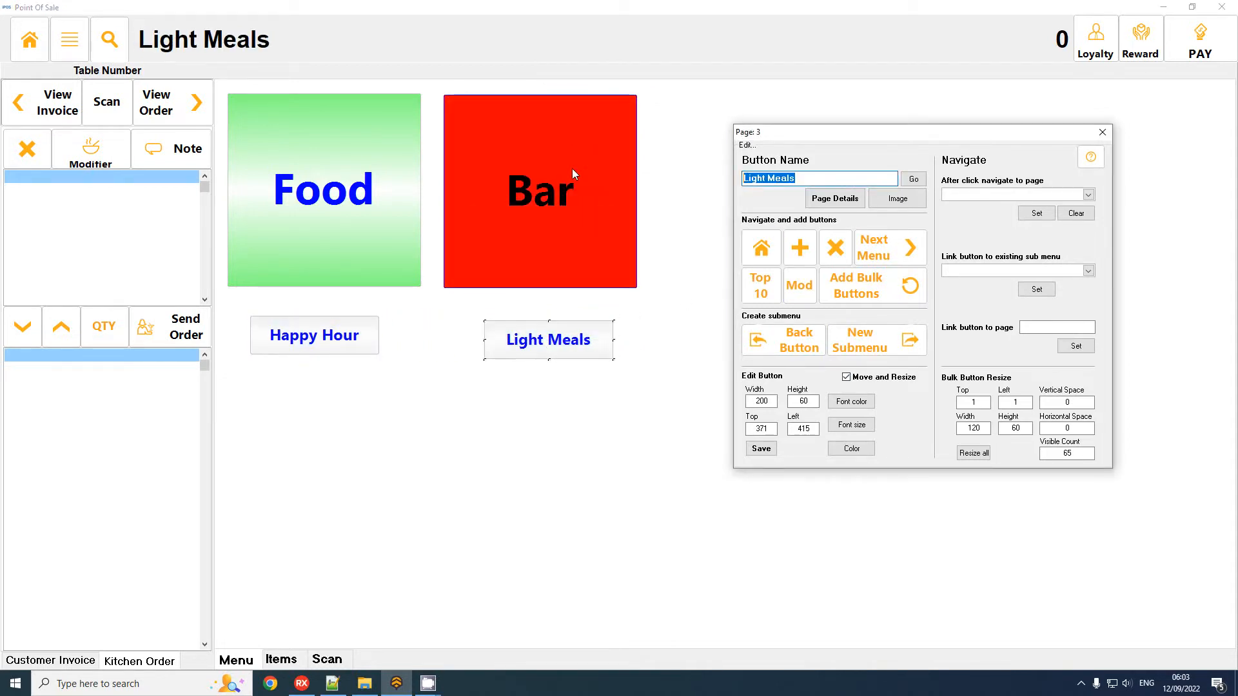
Rename the Light Meals button to Upsell Top 10.
text(Upsell Top 10)
key(ctrl+a)
click(914, 179)
Try to create a new submenu from the Upsell Top 10 button.
click(582, 339)
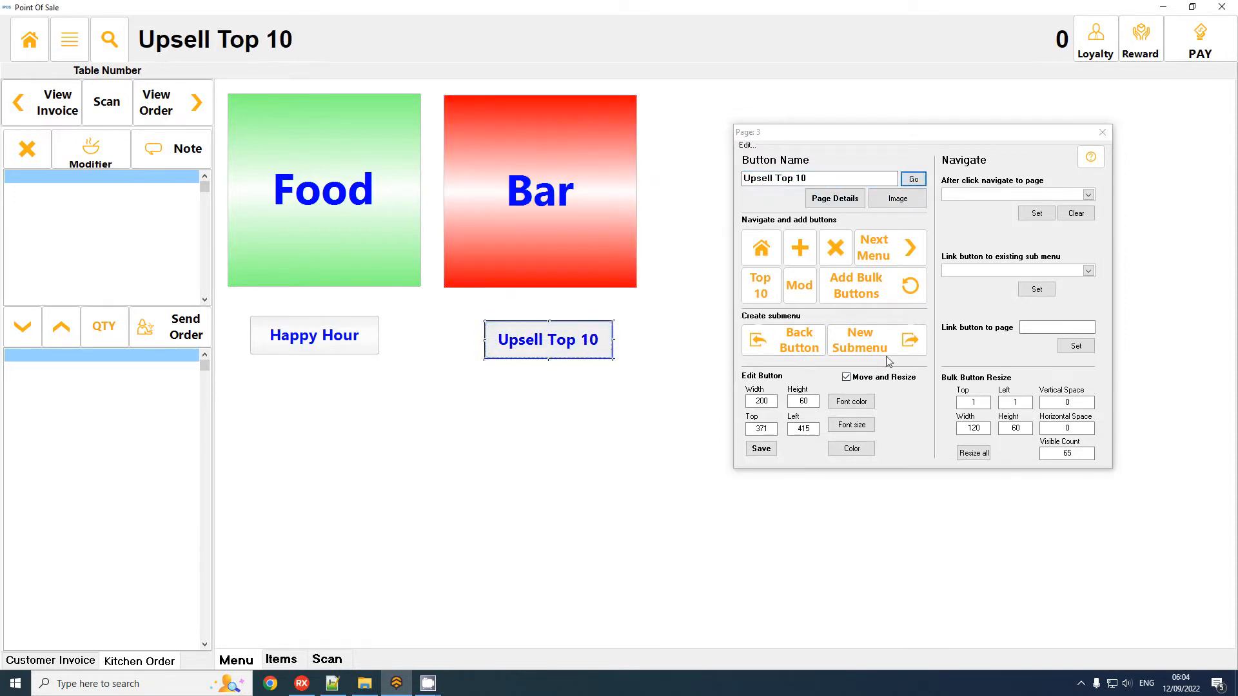
click(859, 339)
click(667, 363)
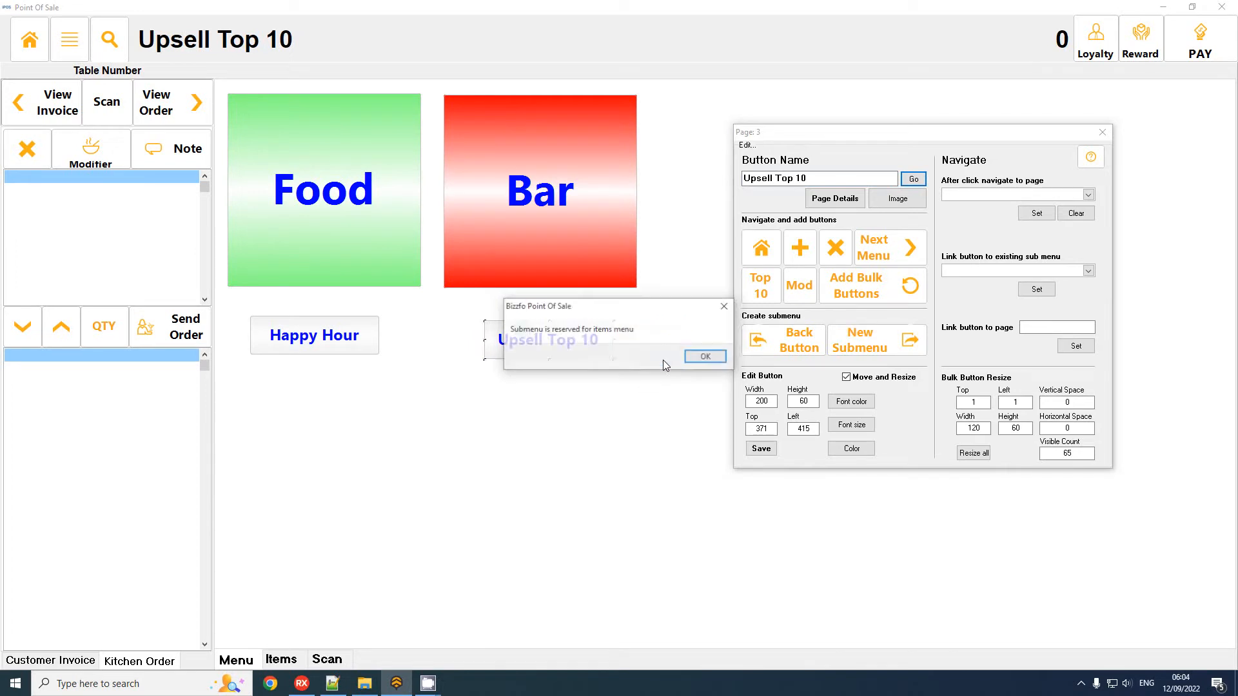
click(706, 357)
Replace all item buttons on the Upsell Top 10 page with the top 10 items, using yellow as the colour.
click(567, 339)
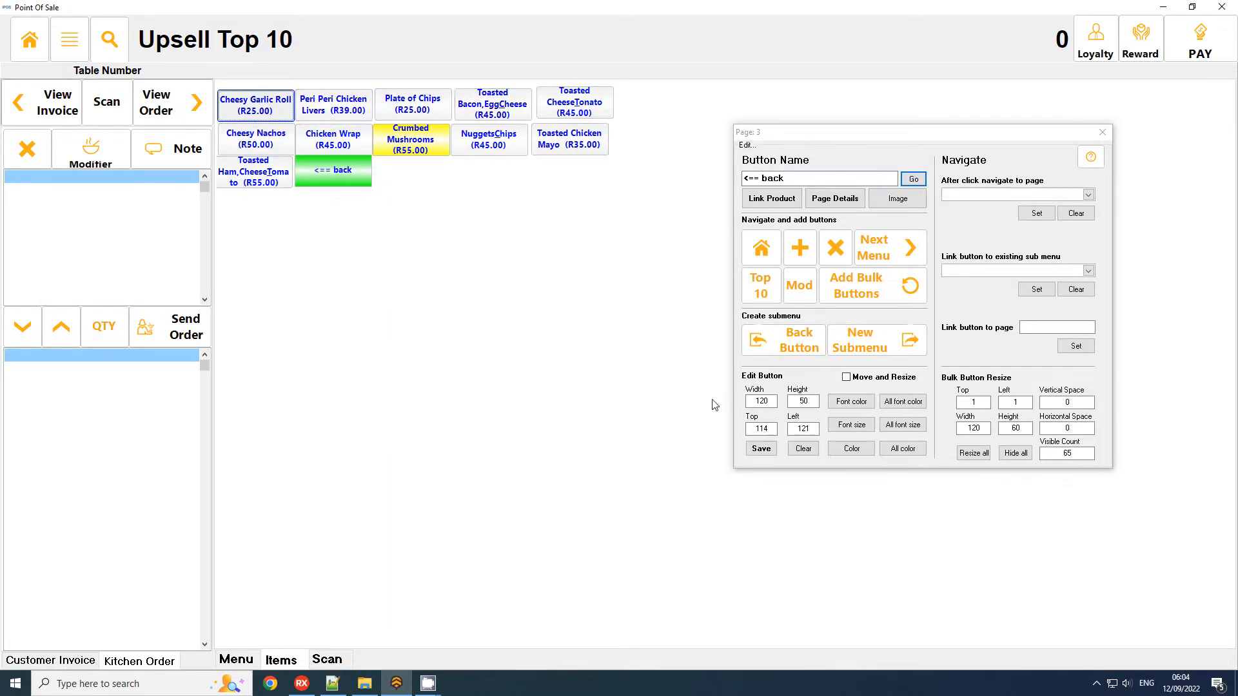
click(773, 297)
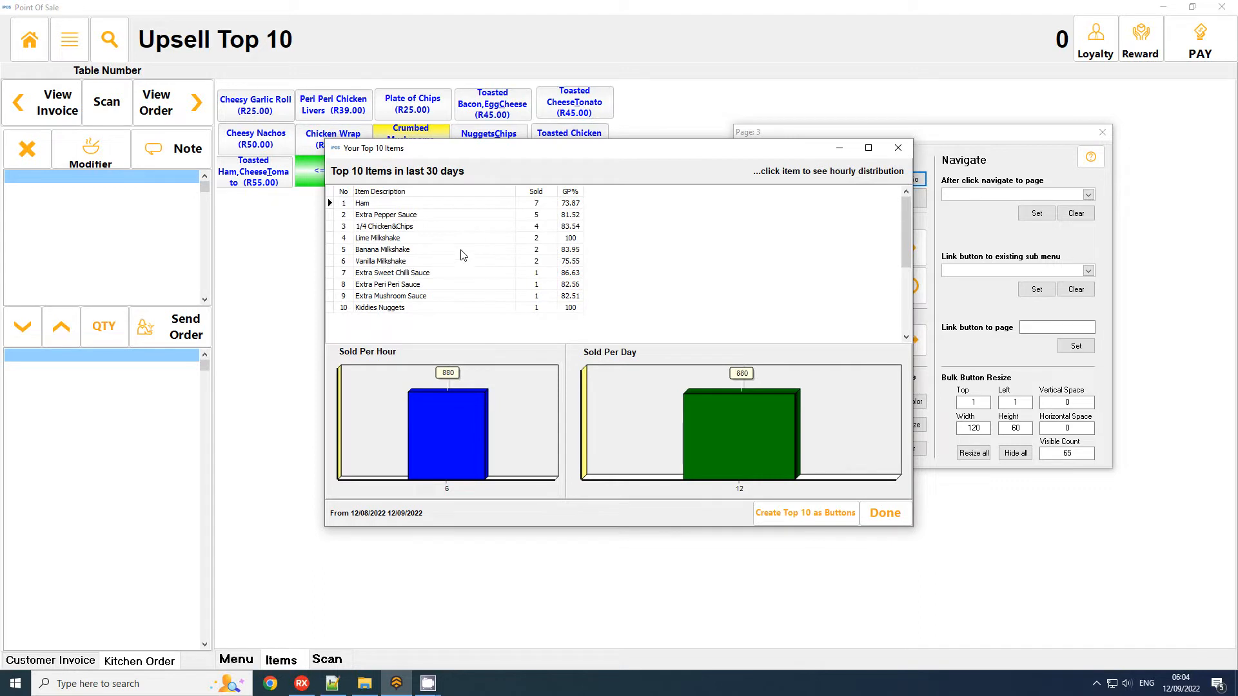
click(782, 527)
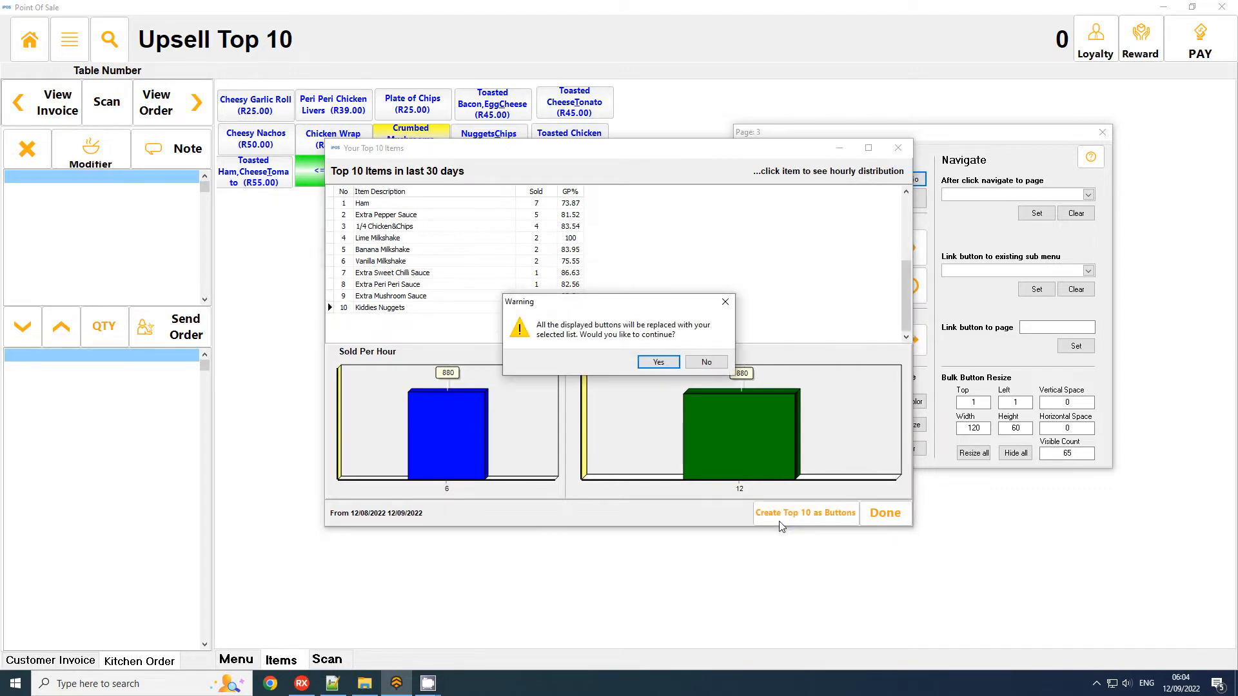
click(658, 363)
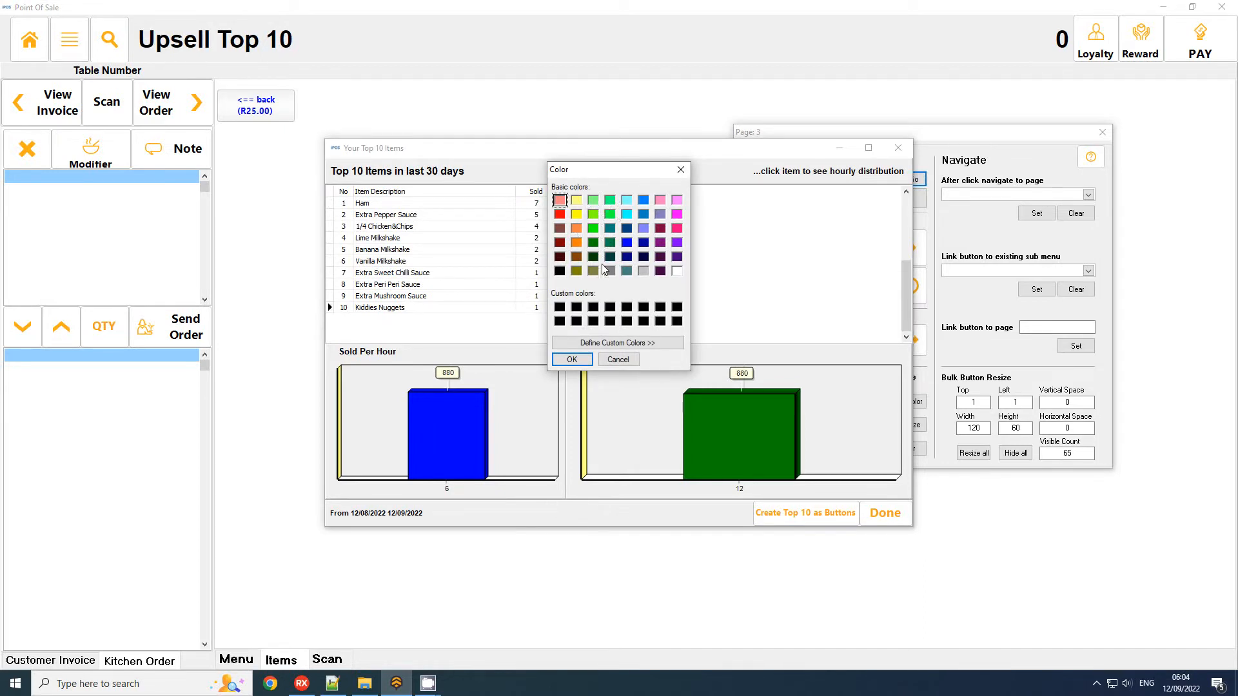
click(575, 360)
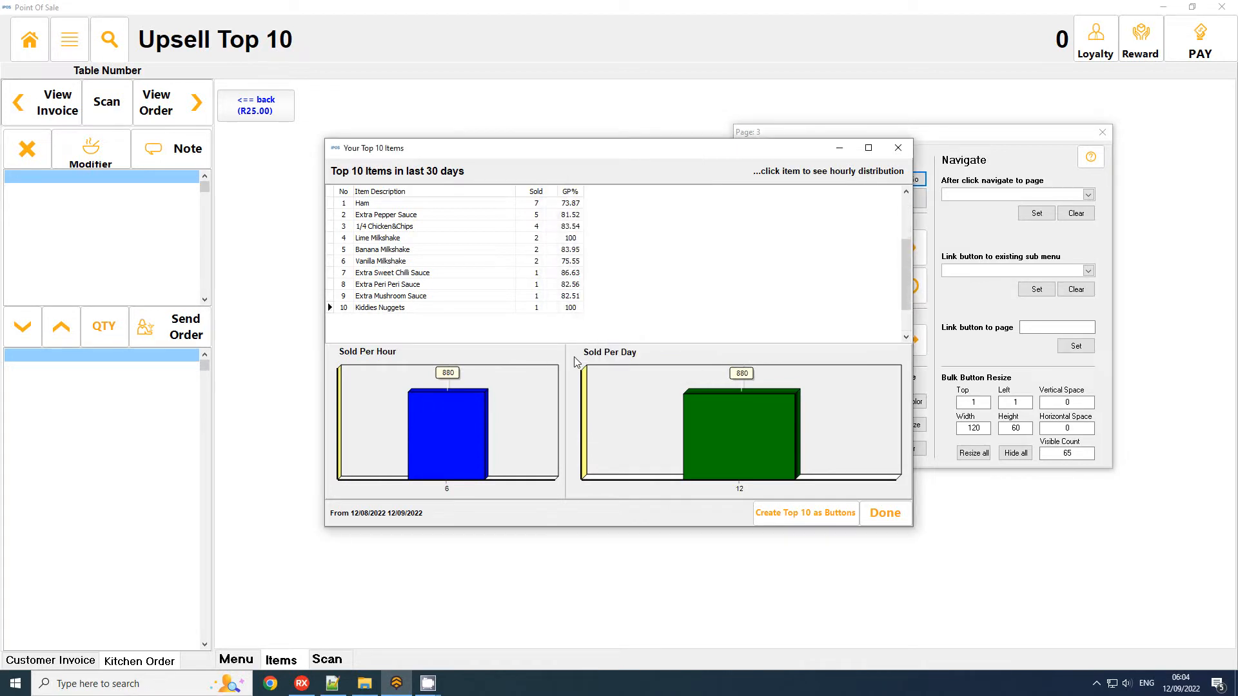
click(705, 358)
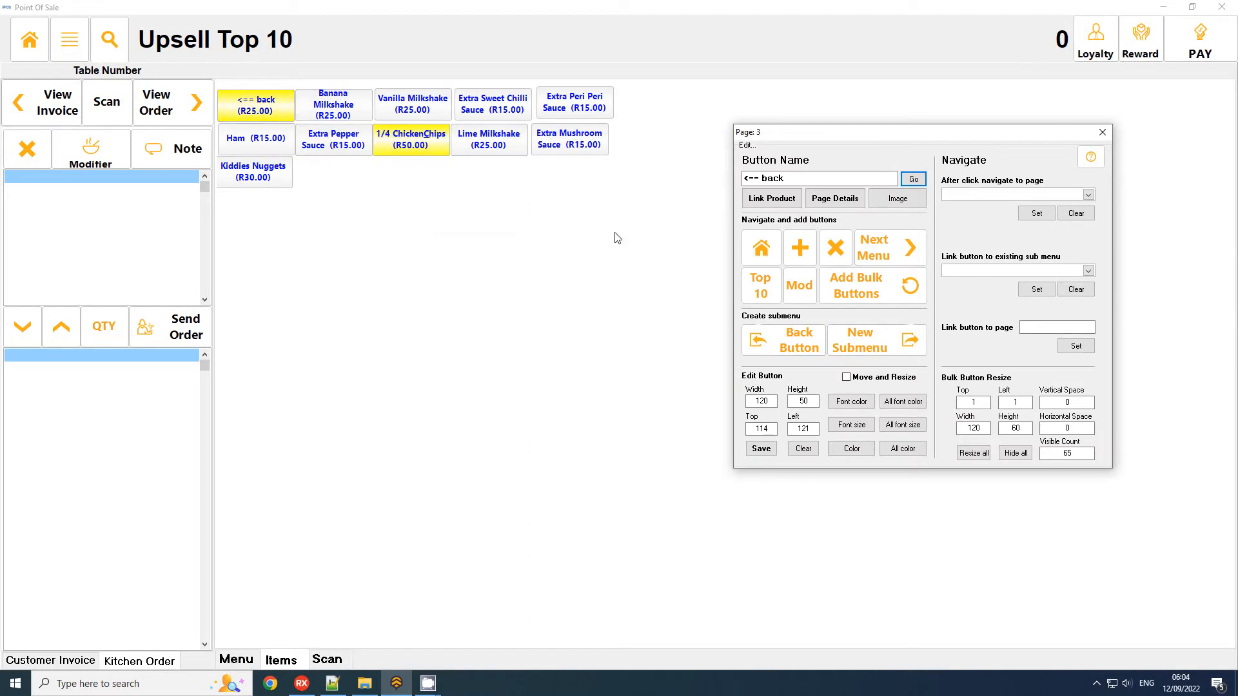
Set the visible button count to 11 and resize all buttons on the page to 120 by 60.
click(446, 141)
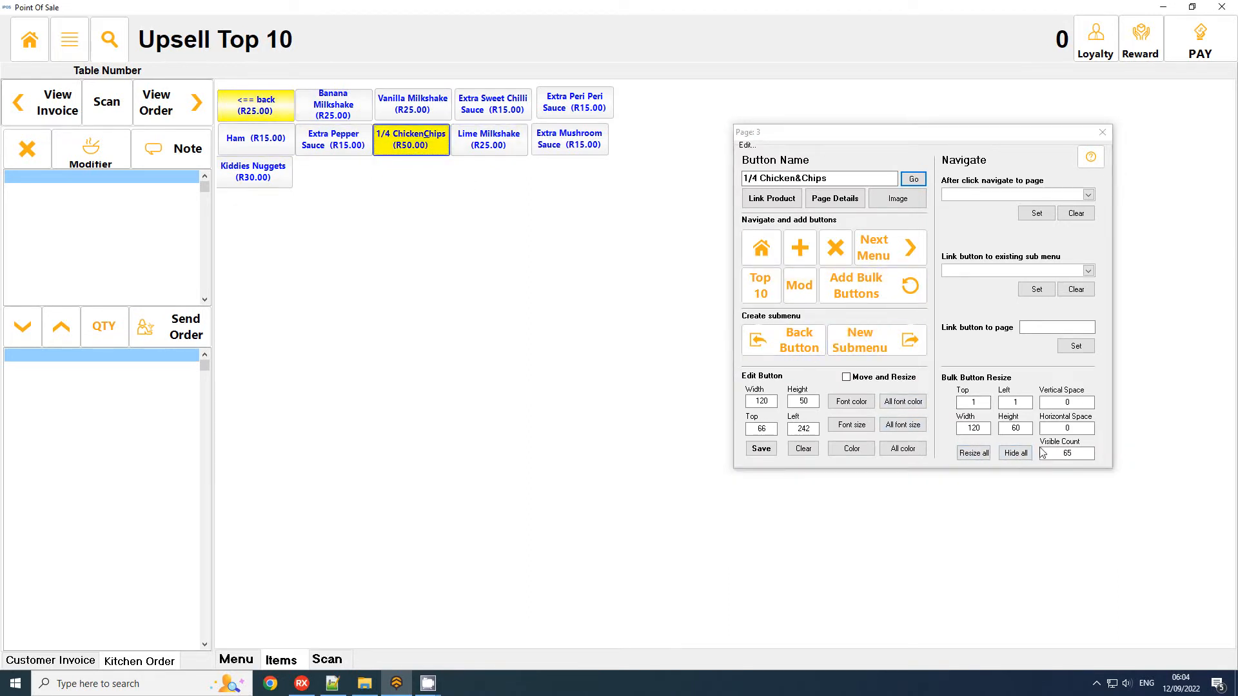
click(1072, 455)
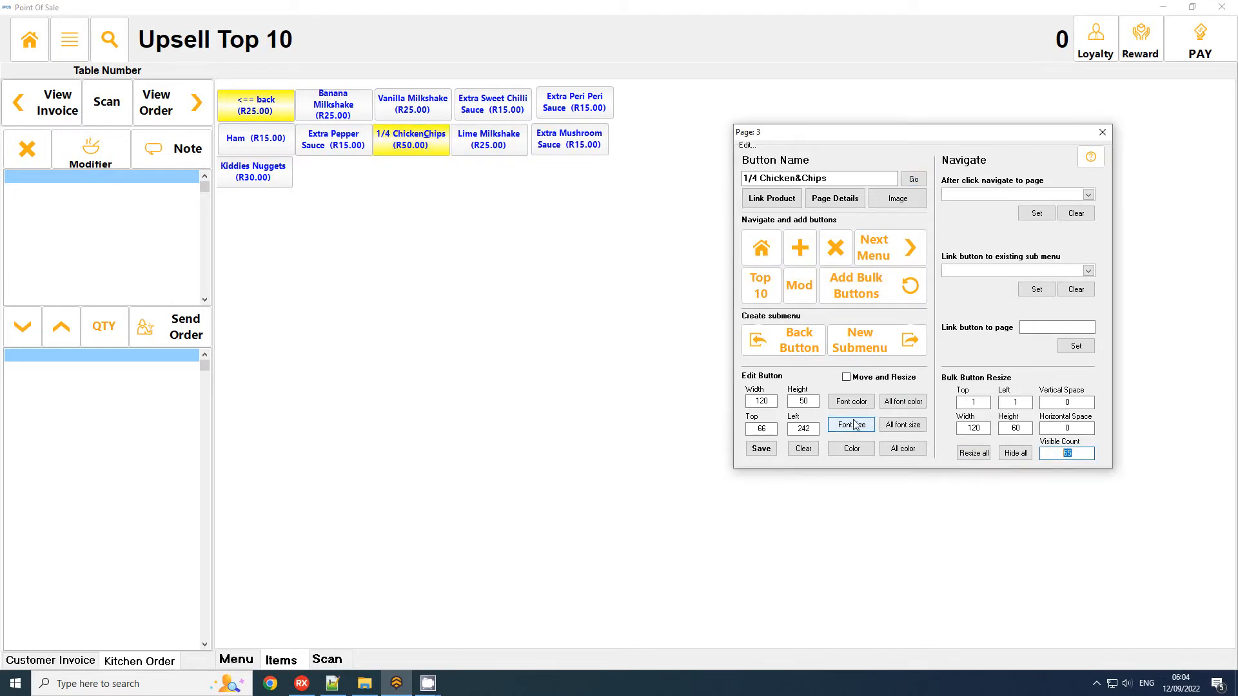
click(972, 453)
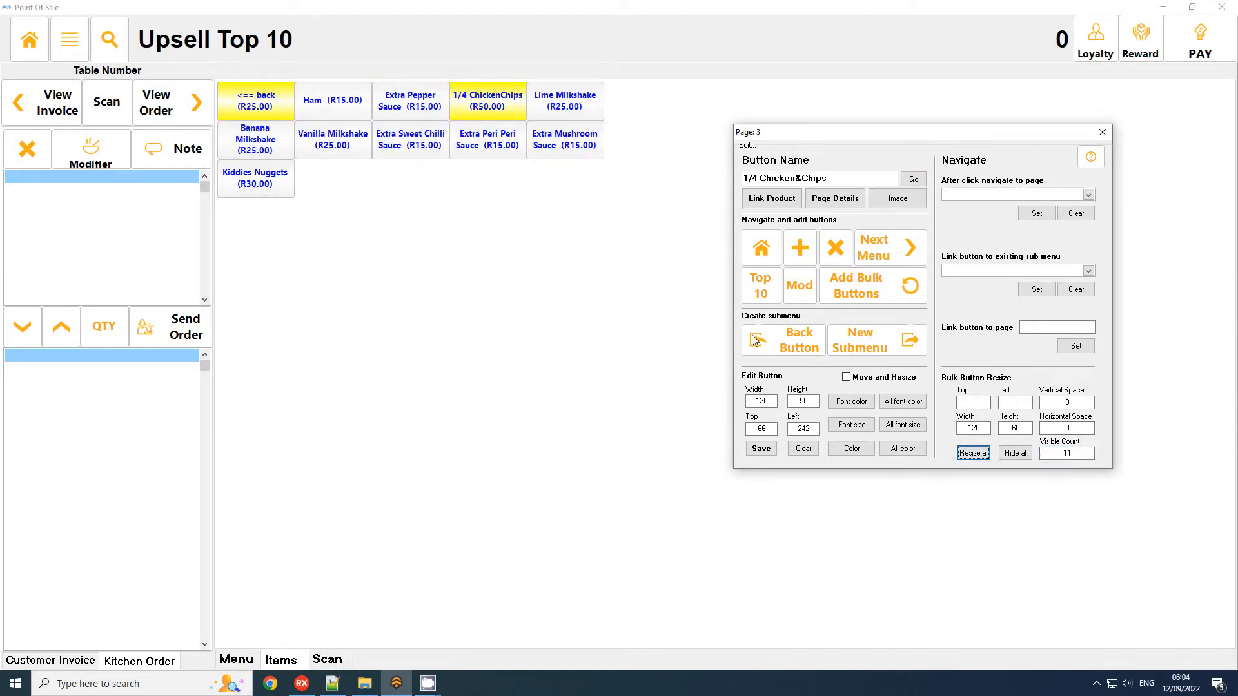
Set the bulk layout's vertical and horizontal space, left and top values to 10 and apply it to all buttons.
click(1067, 403)
text(10)
click(1075, 430)
text(10)
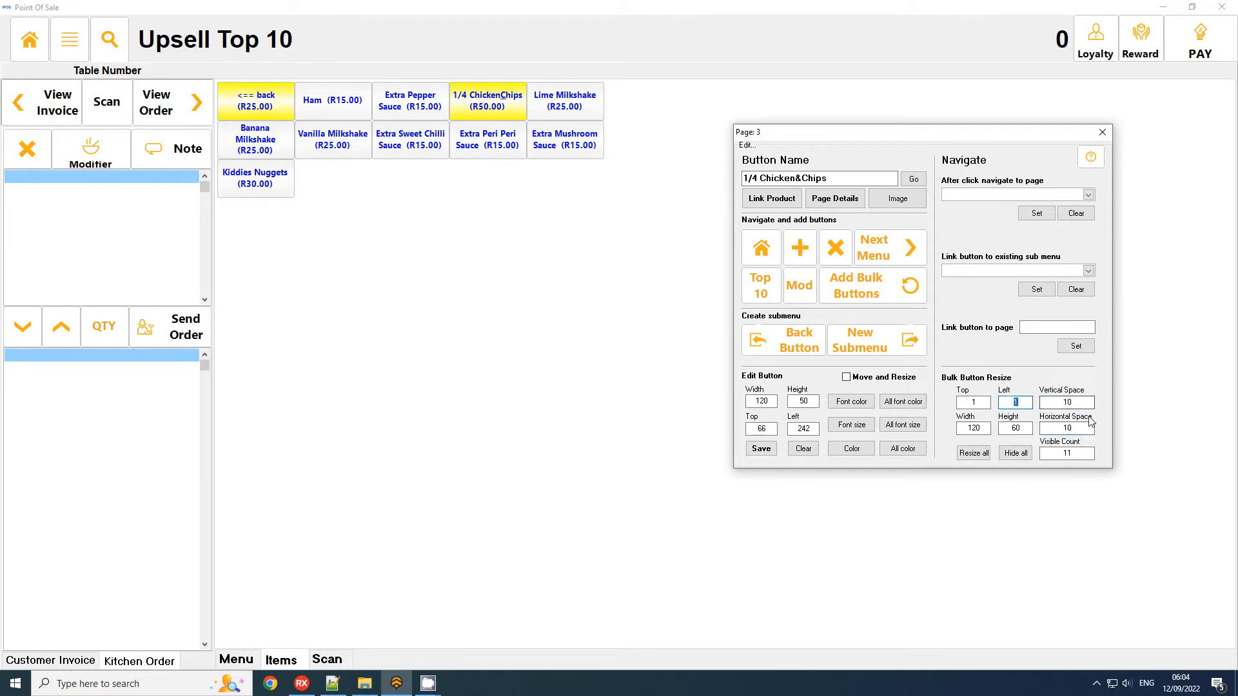
click(1015, 402)
text(10)
click(974, 402)
text(10)
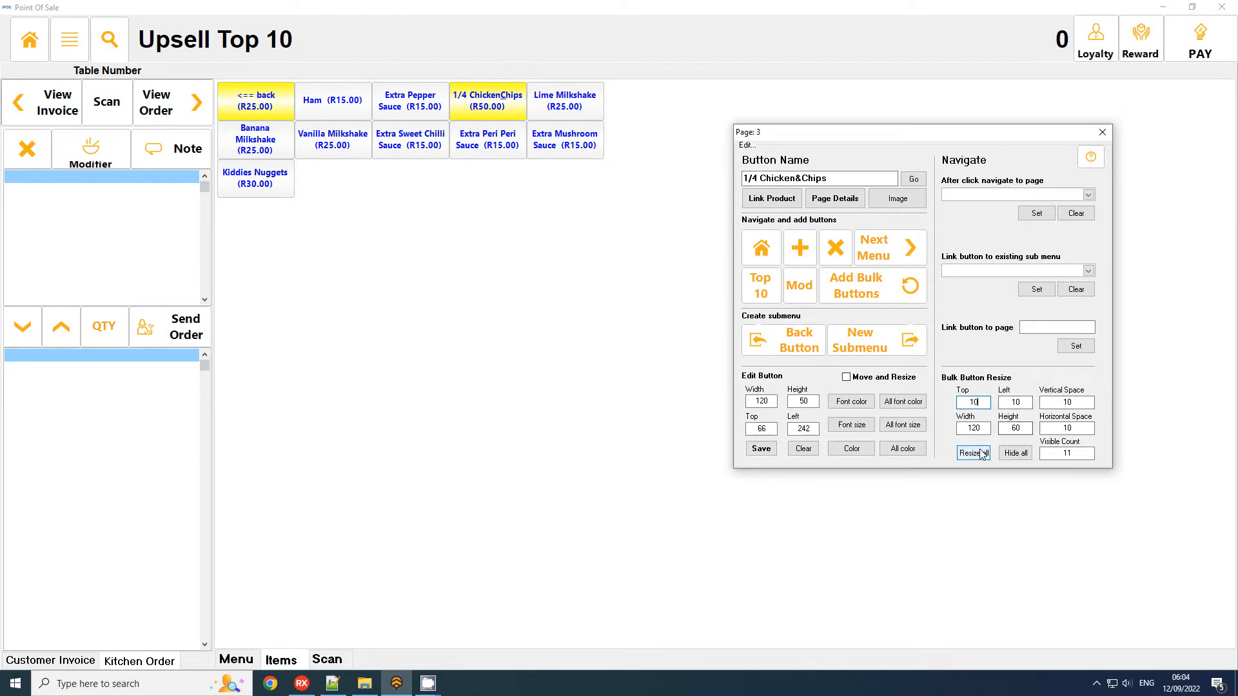
click(975, 453)
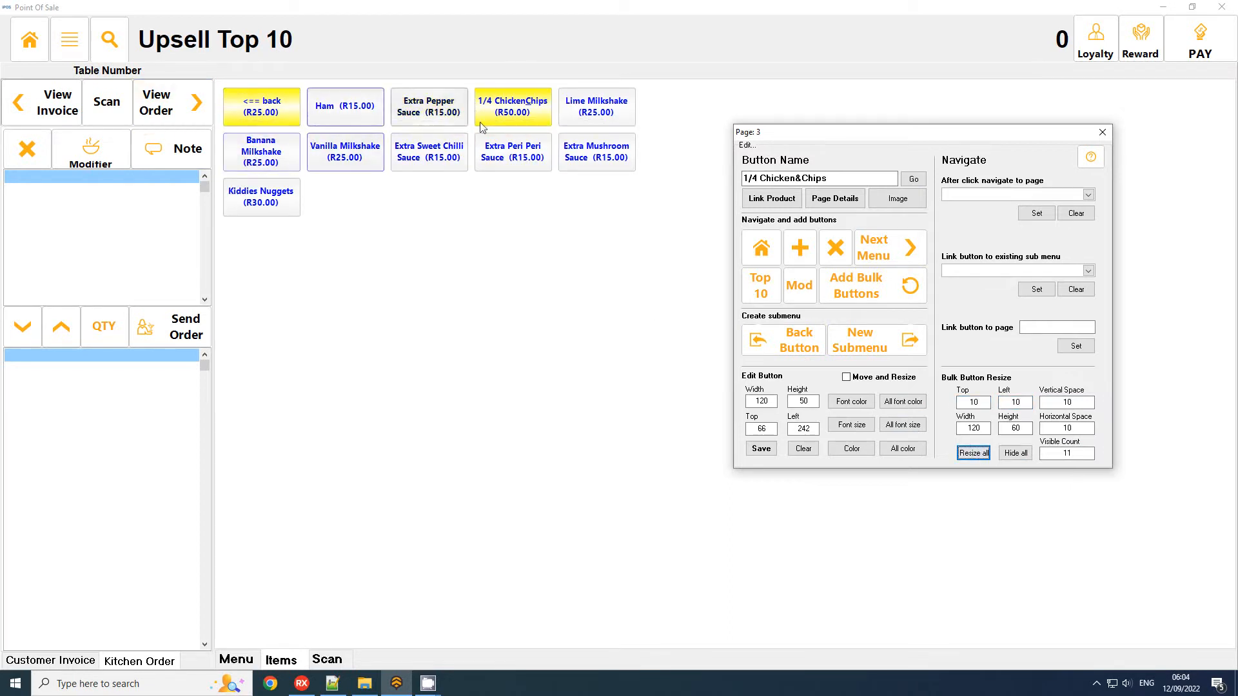
Change the 1/4 Chicken&Chips button's colour to light grey.
click(512, 109)
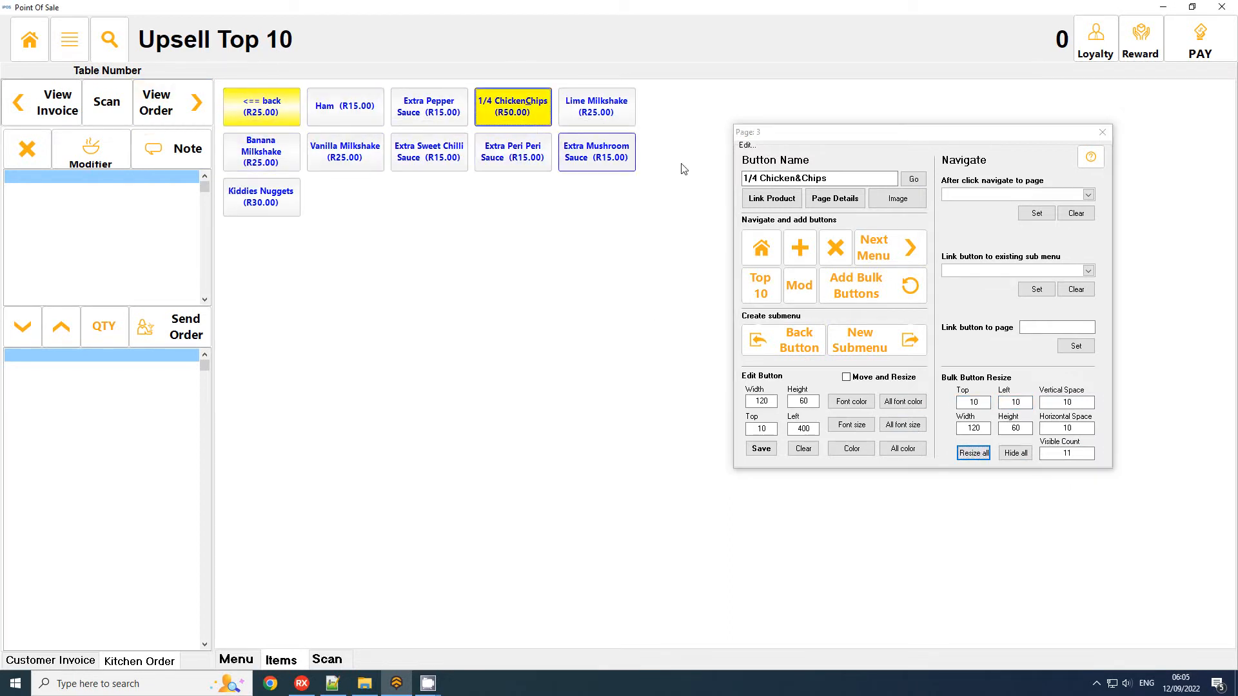
click(852, 448)
click(643, 270)
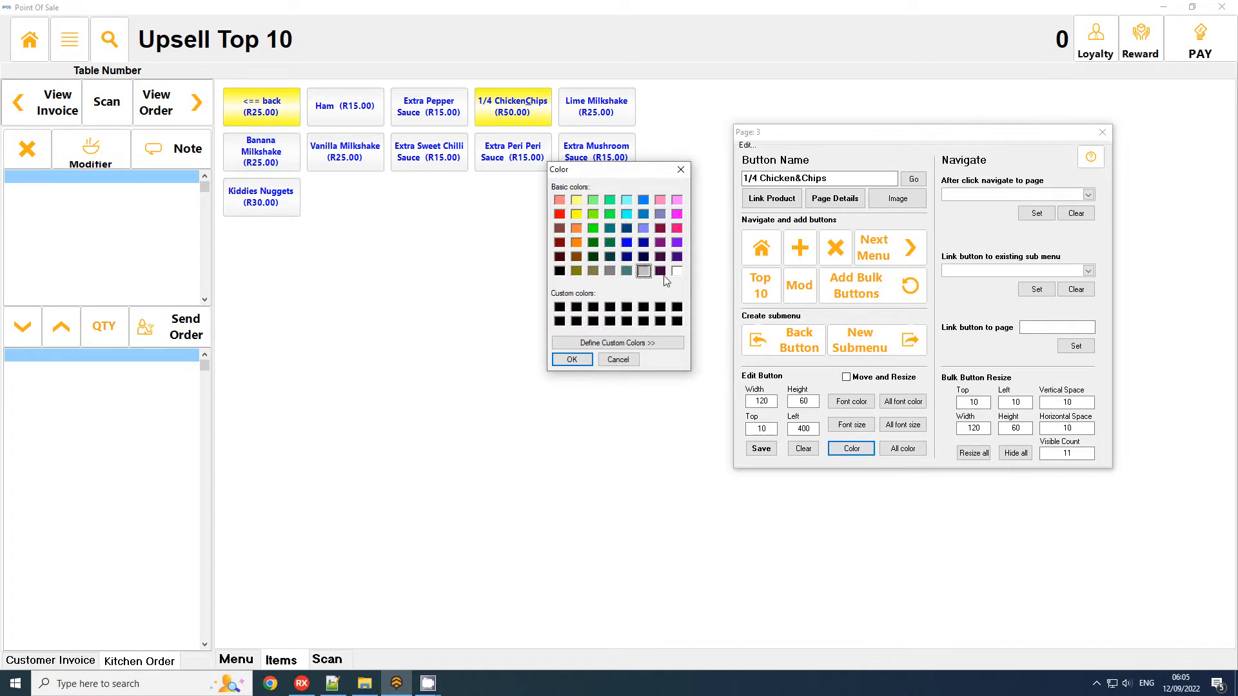
click(583, 360)
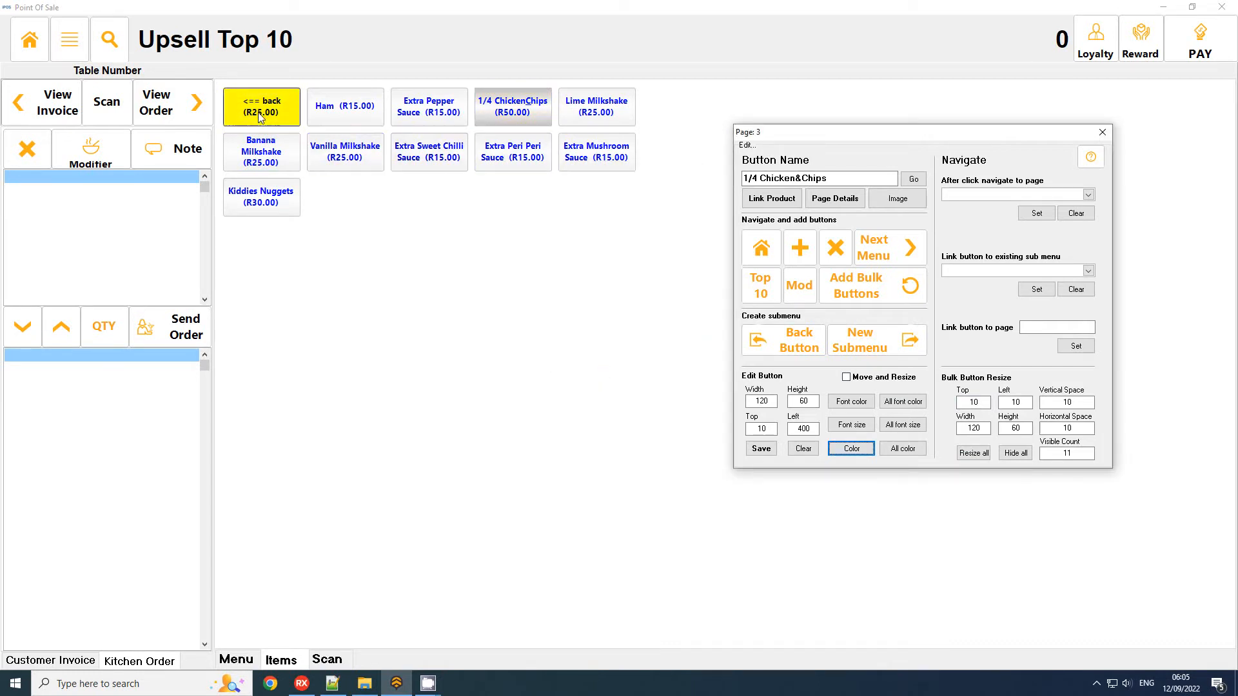
Turn off the price display on all buttons of the Upsell Top 10 page and close the button editor.
click(261, 108)
click(833, 197)
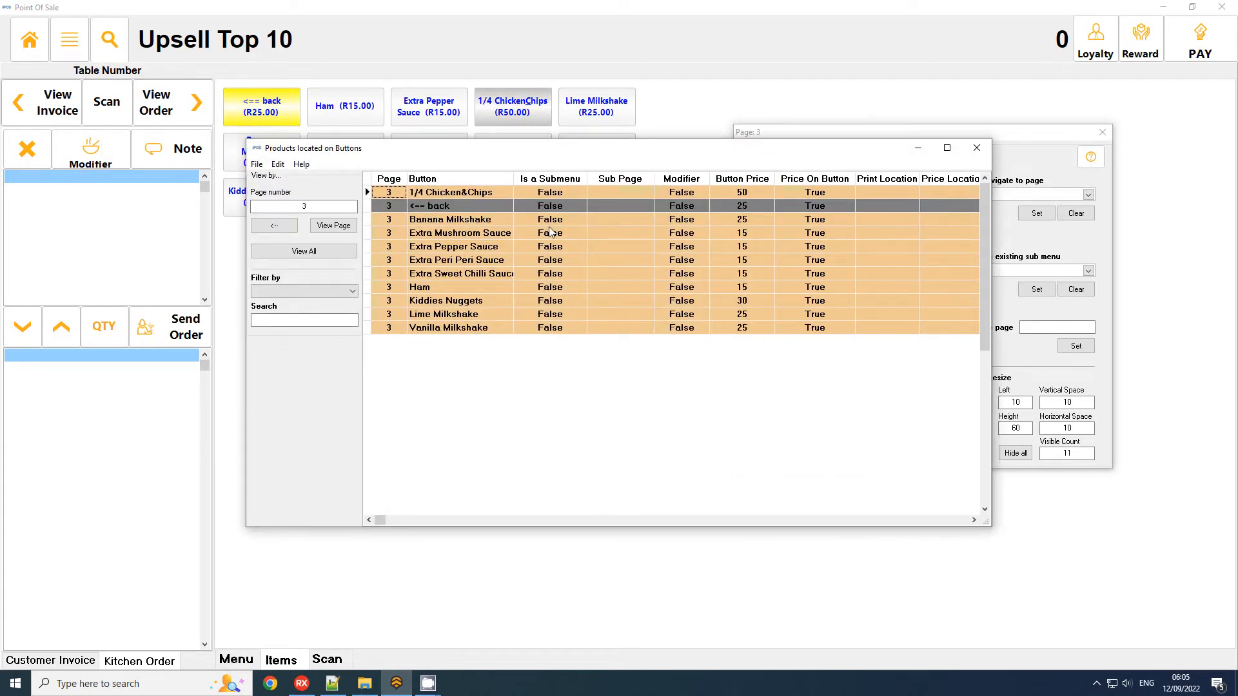
right_click(549, 232)
mouse_move(630, 299)
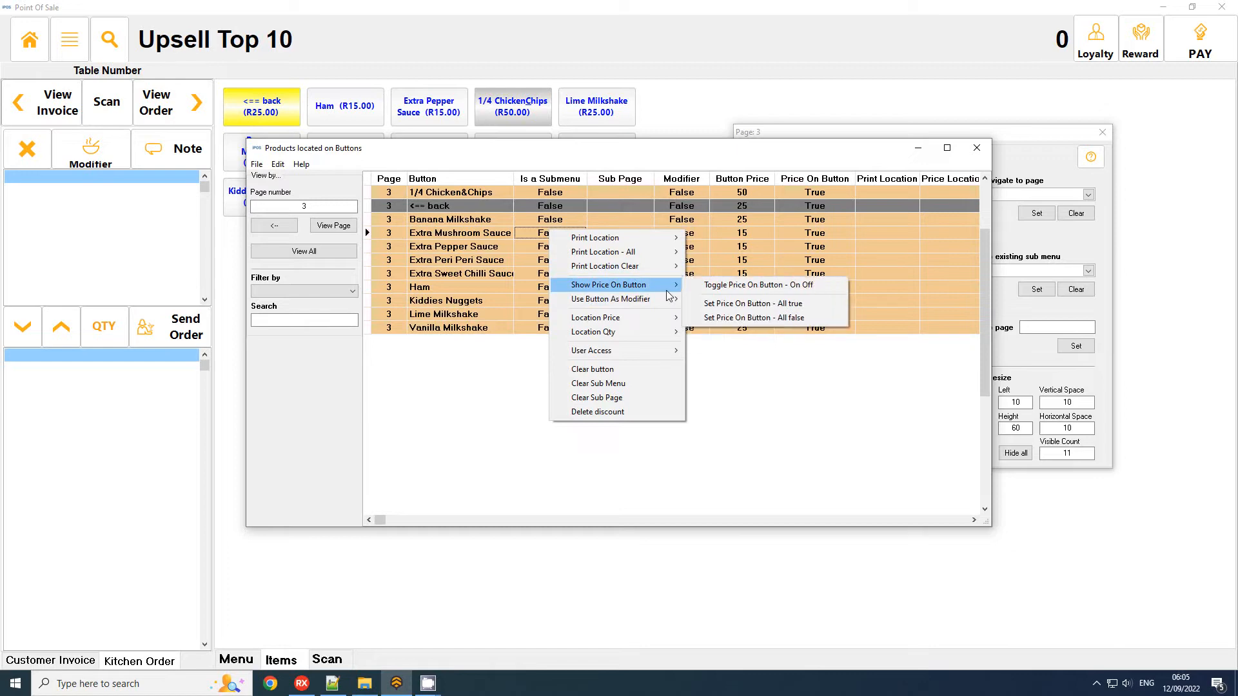
click(787, 317)
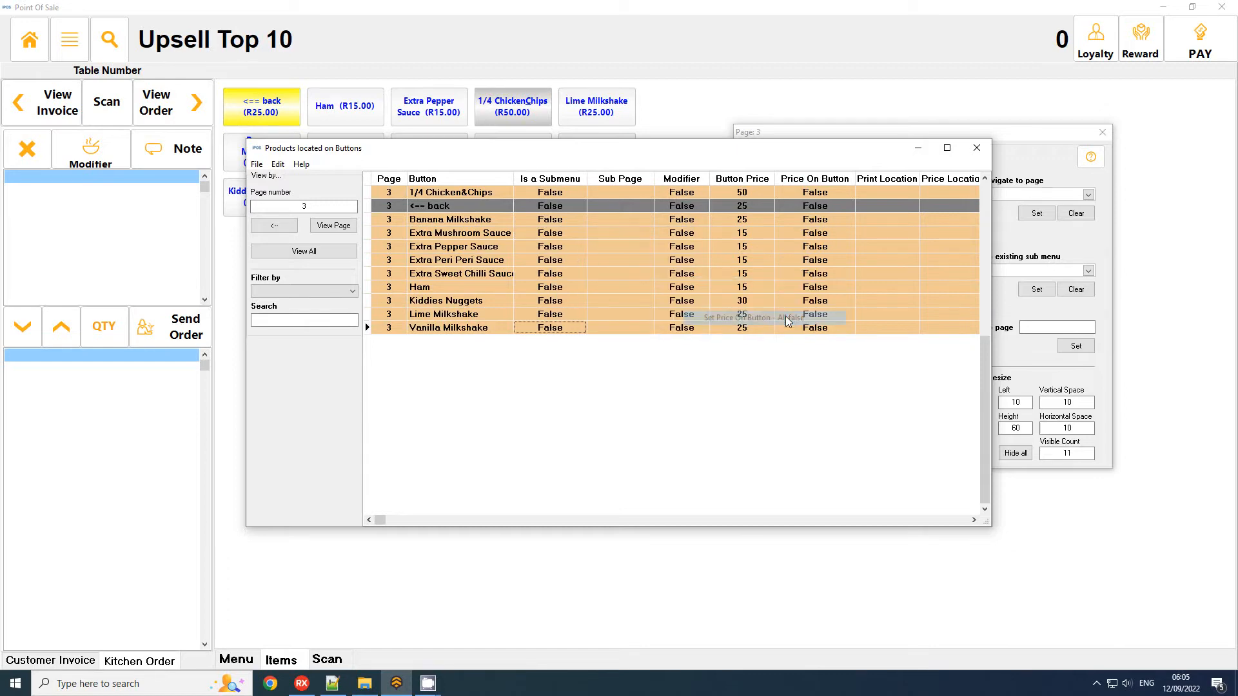
click(976, 148)
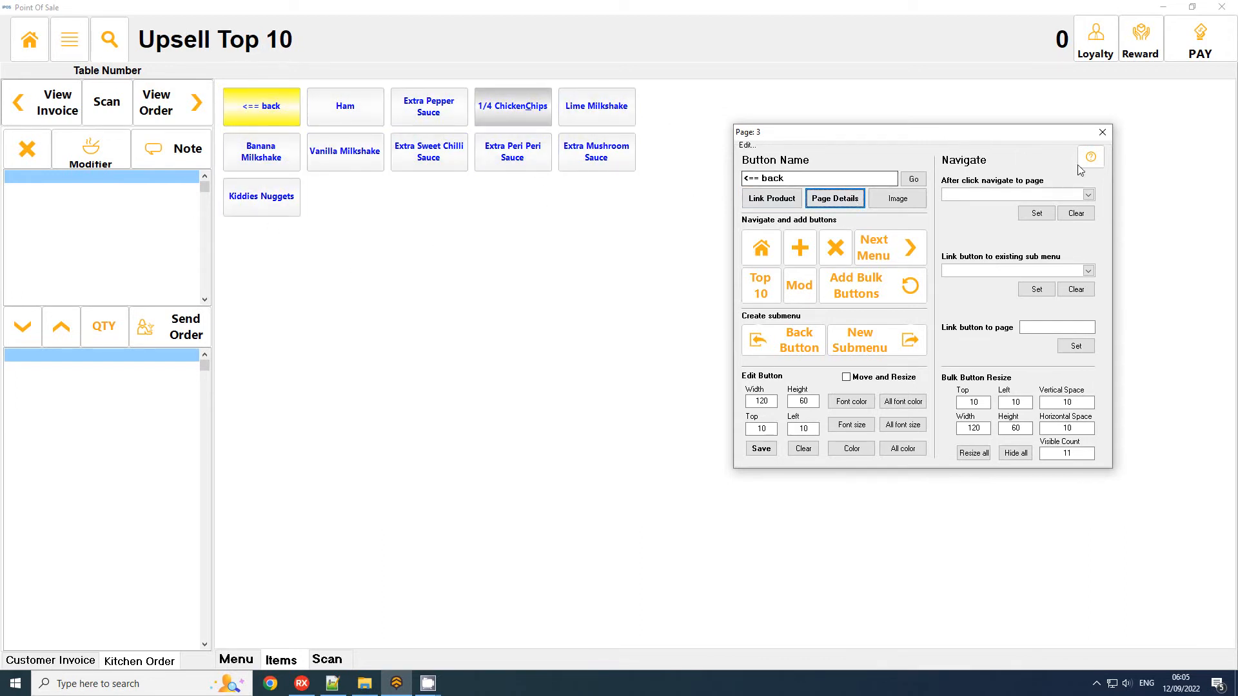
click(1102, 133)
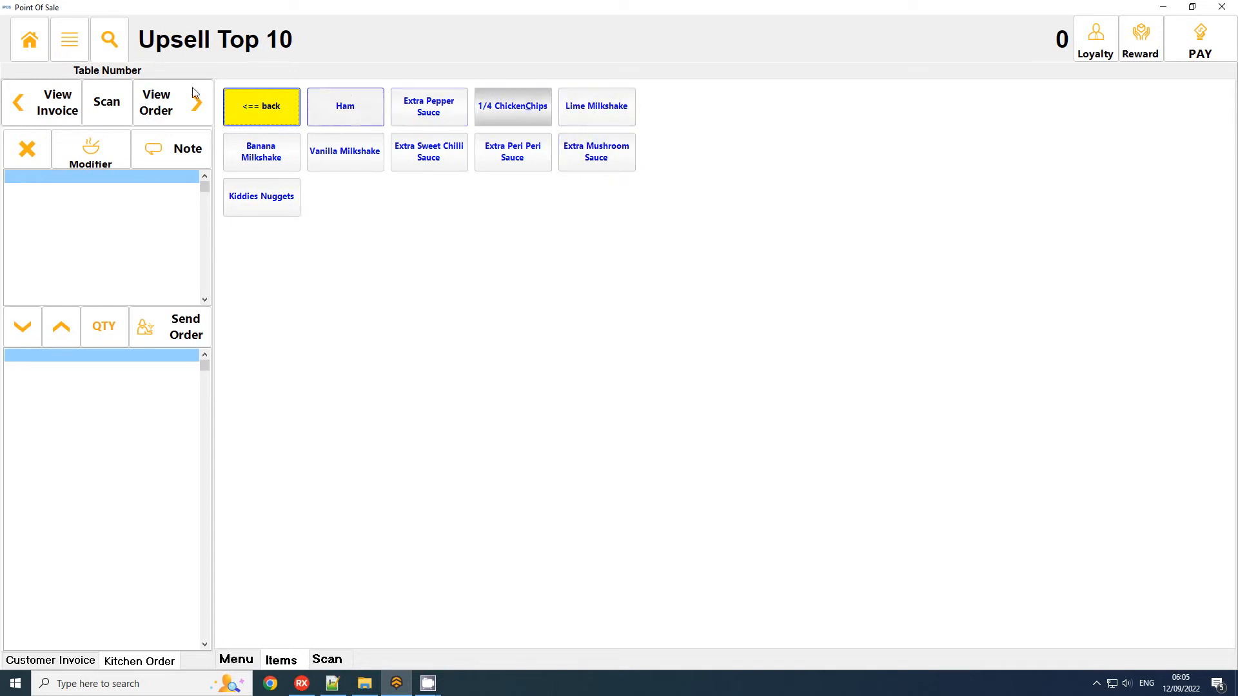
Start a cash sale and add Vanilla Milkshake, Extra Sweet Chilli Sauce, Extra Pepper Sauce and Extra Peri Peri Sauce from the Upsell Top 10 page.
click(19, 39)
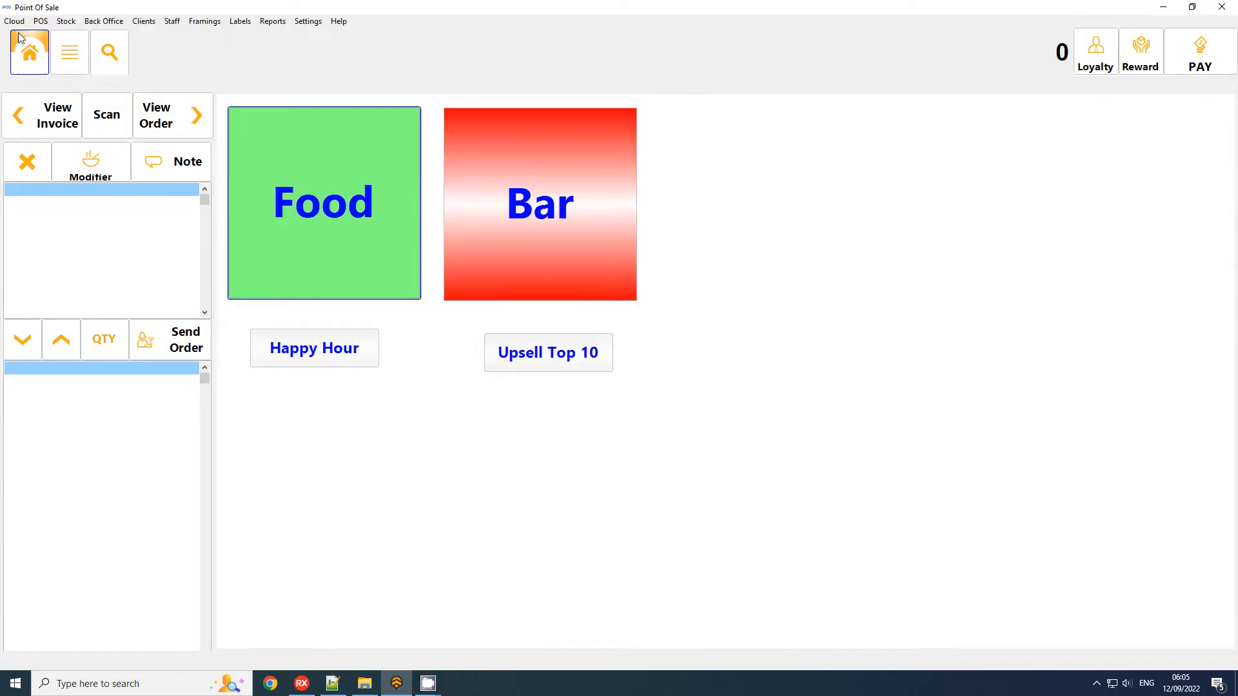
click(20, 39)
click(453, 219)
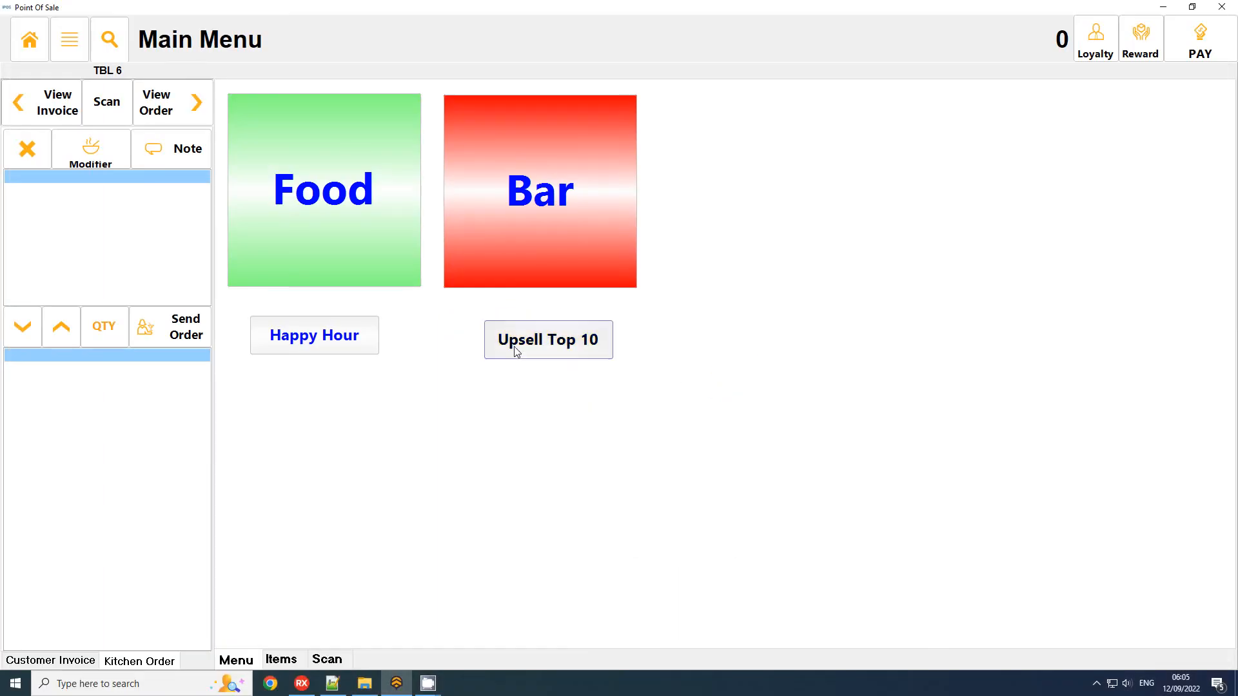
click(530, 349)
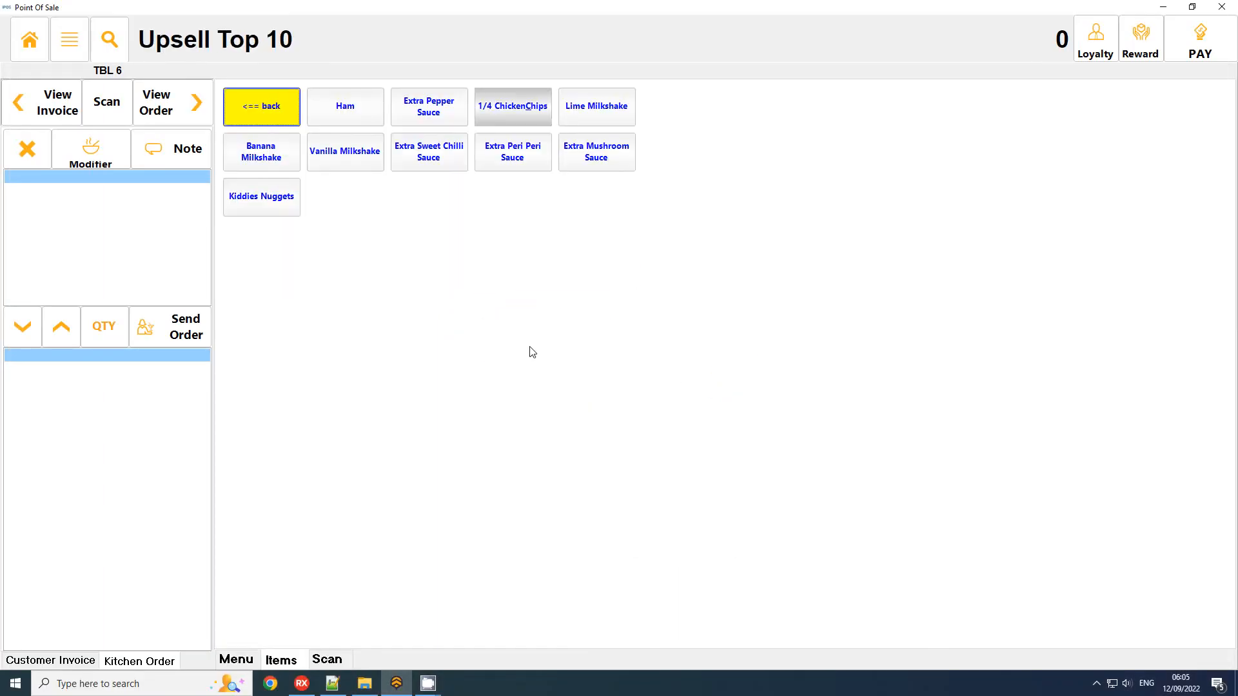
click(346, 156)
click(422, 154)
click(429, 108)
click(513, 154)
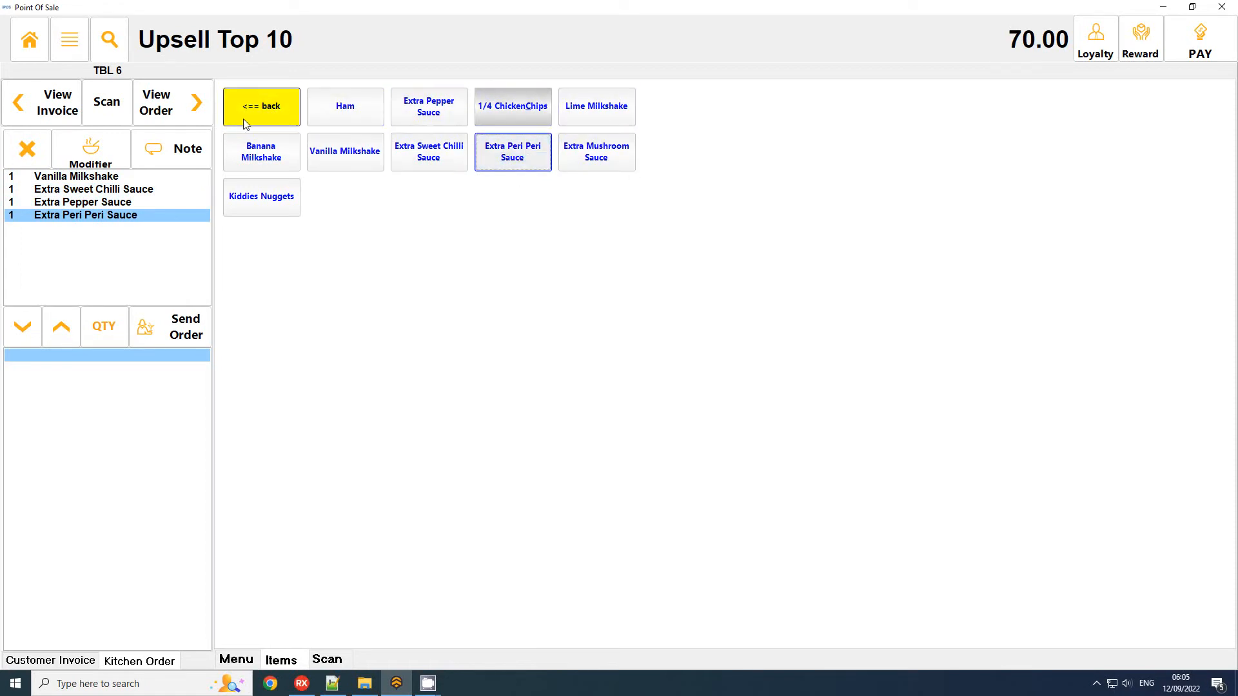
In the program options, set the upsell category name to Upsell Top 10, enable its use as home screen and save.
click(284, 106)
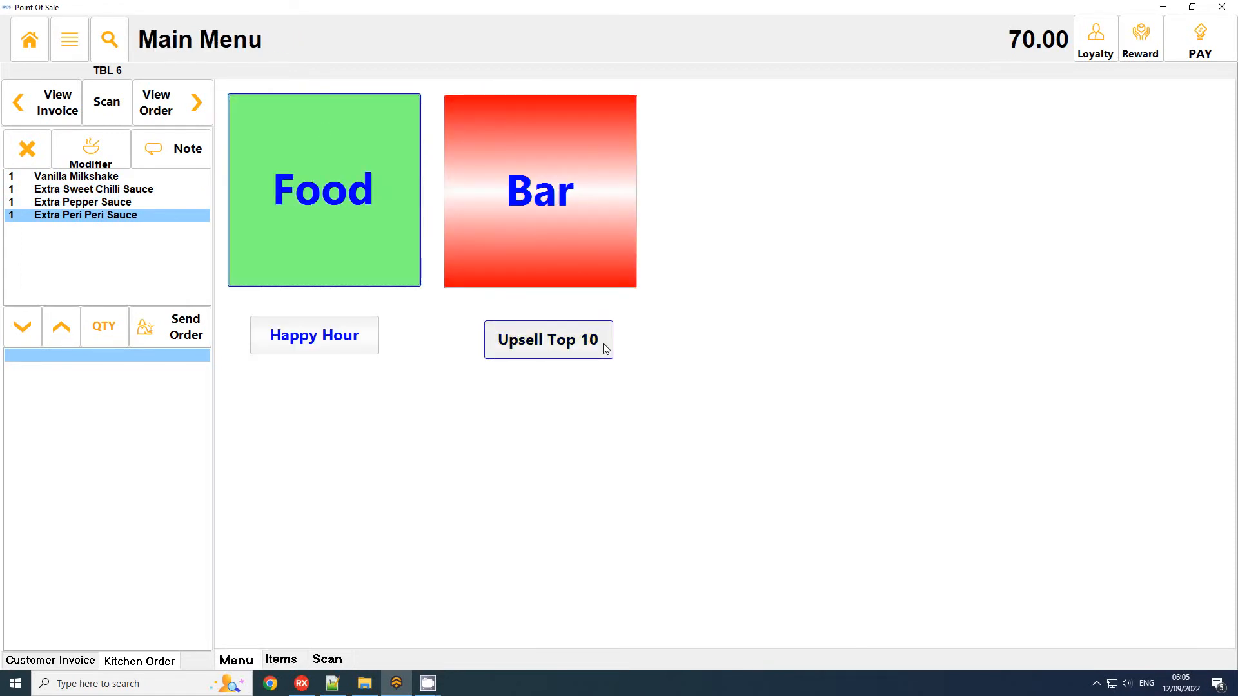
click(29, 40)
click(470, 495)
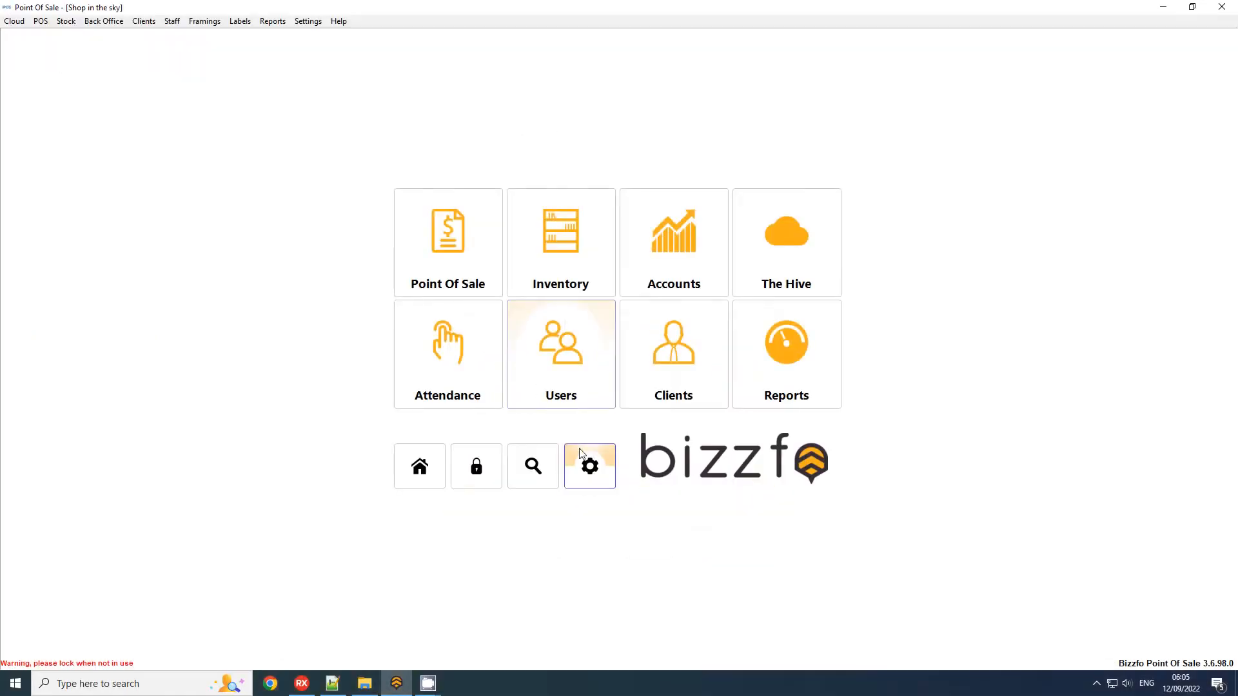
click(580, 453)
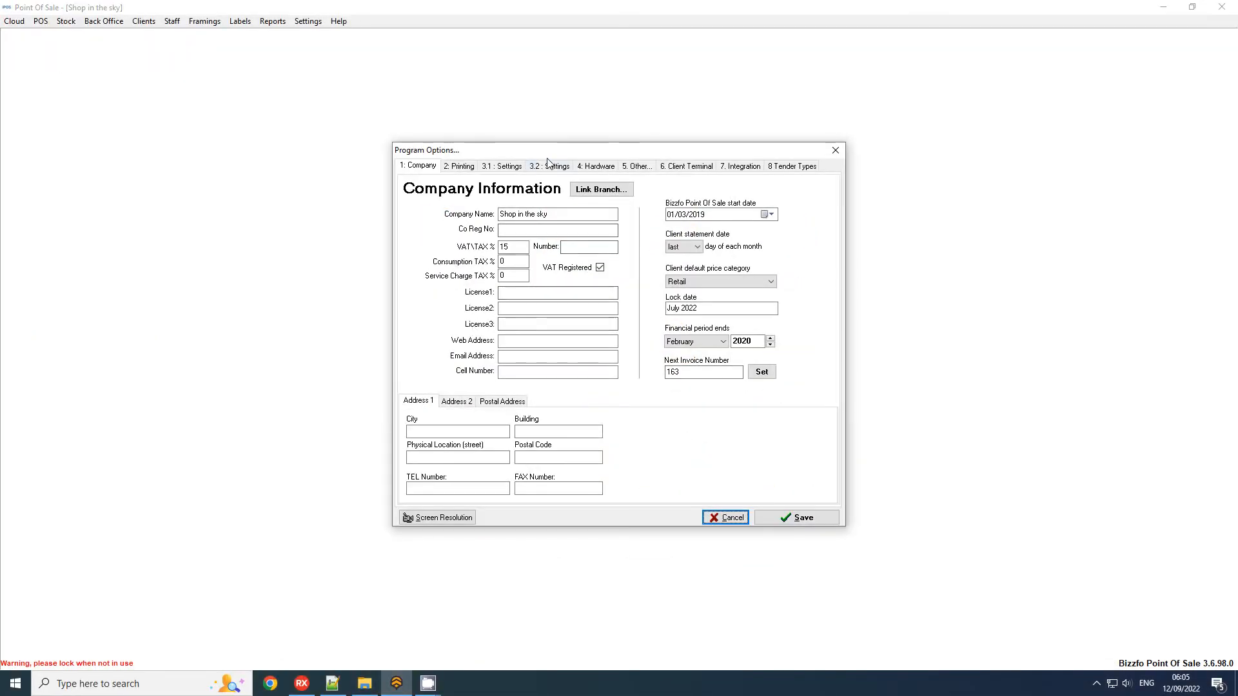
click(552, 165)
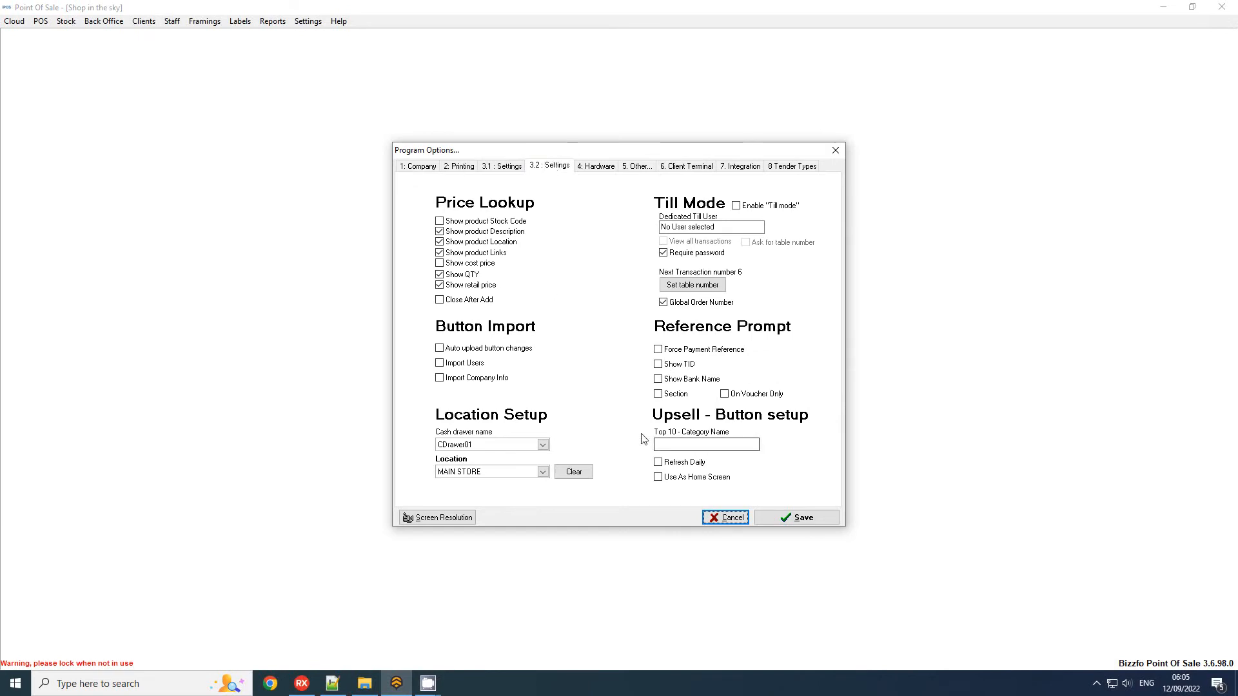
click(684, 446)
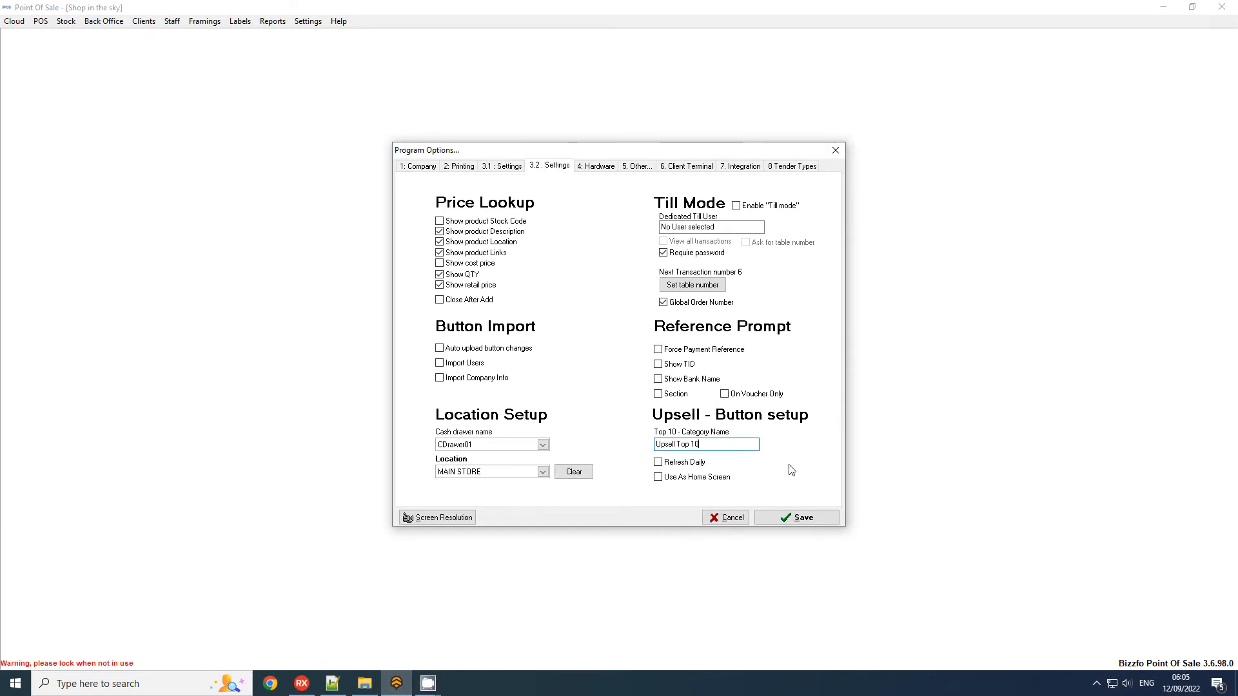
drag(730, 452, 619, 448)
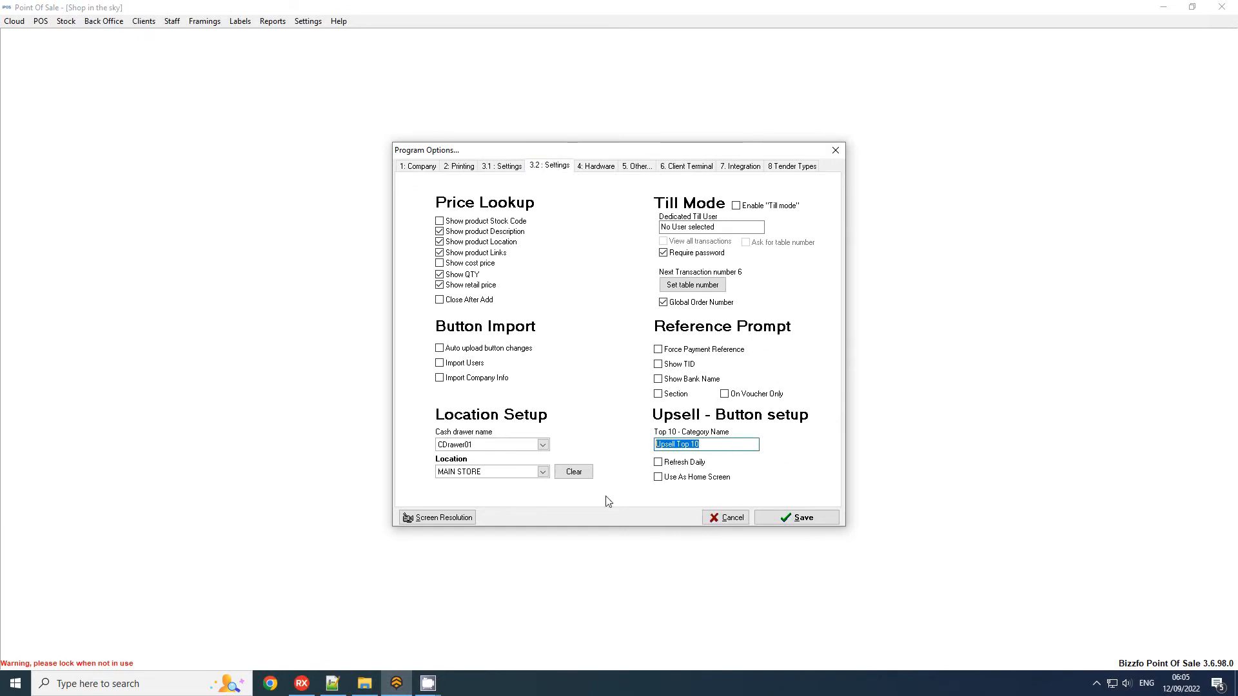
click(738, 483)
click(795, 520)
Start a new cash sale in the touch interface and add Kiddies Nuggets and Banana Milkshake from the home page.
click(489, 249)
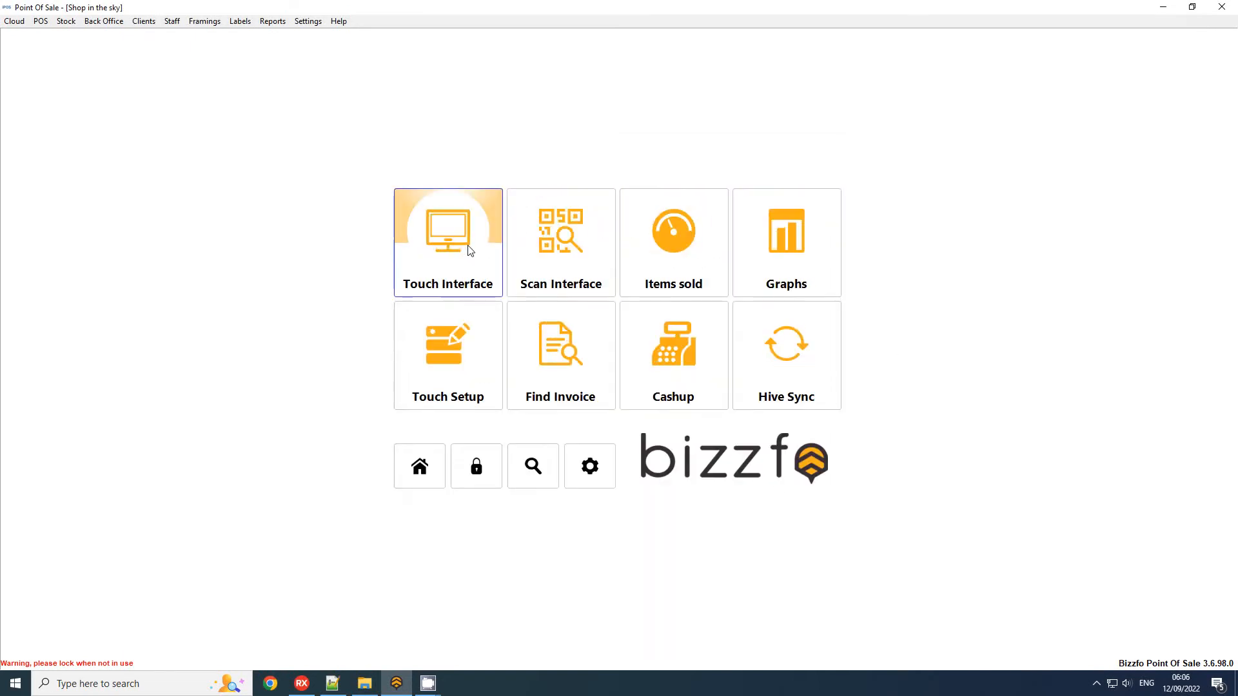
click(487, 246)
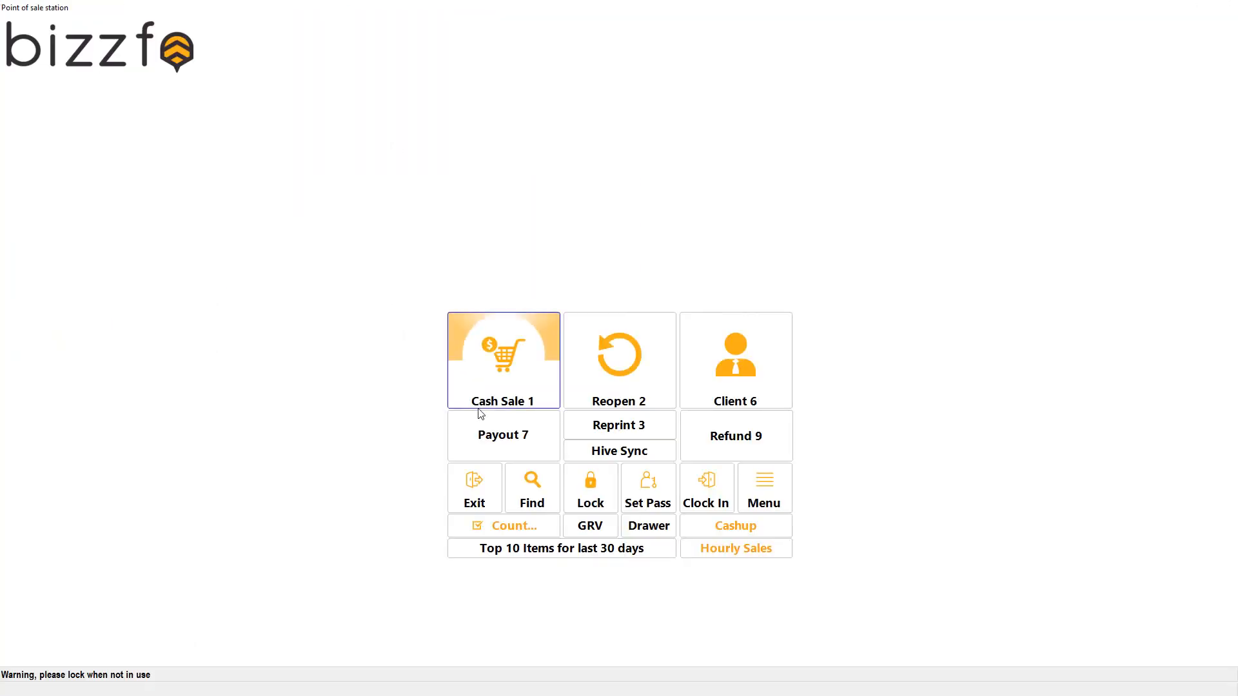
click(497, 370)
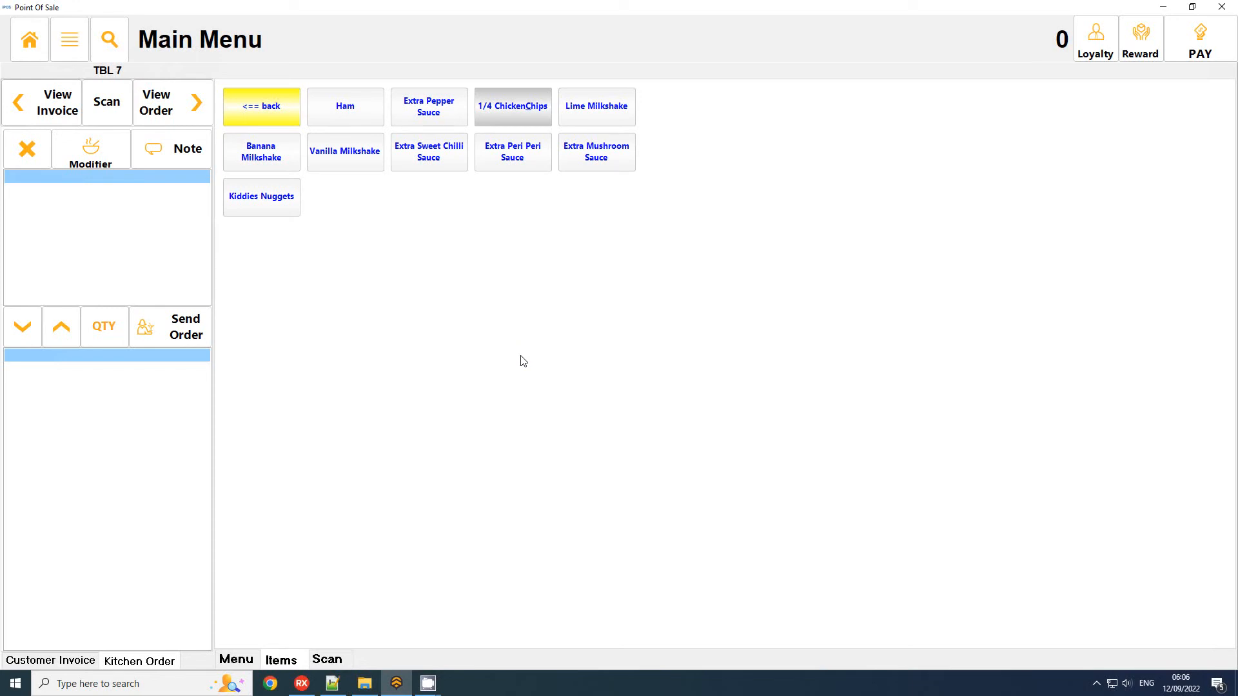
click(287, 200)
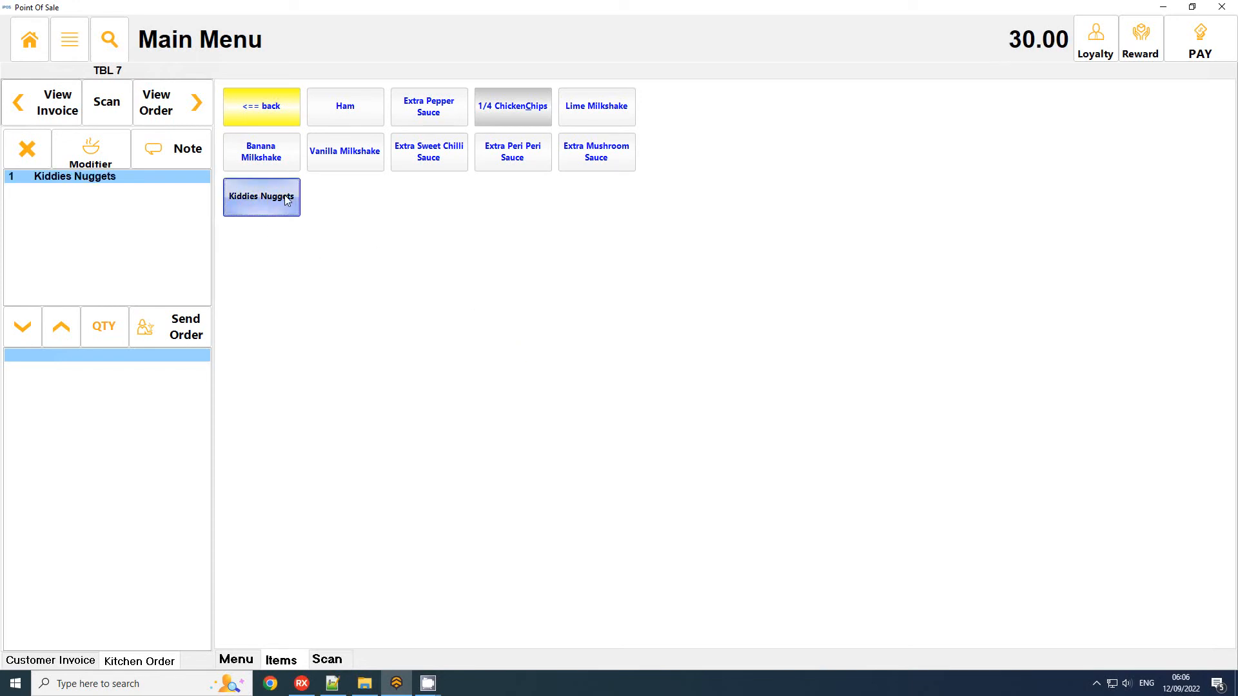
click(274, 157)
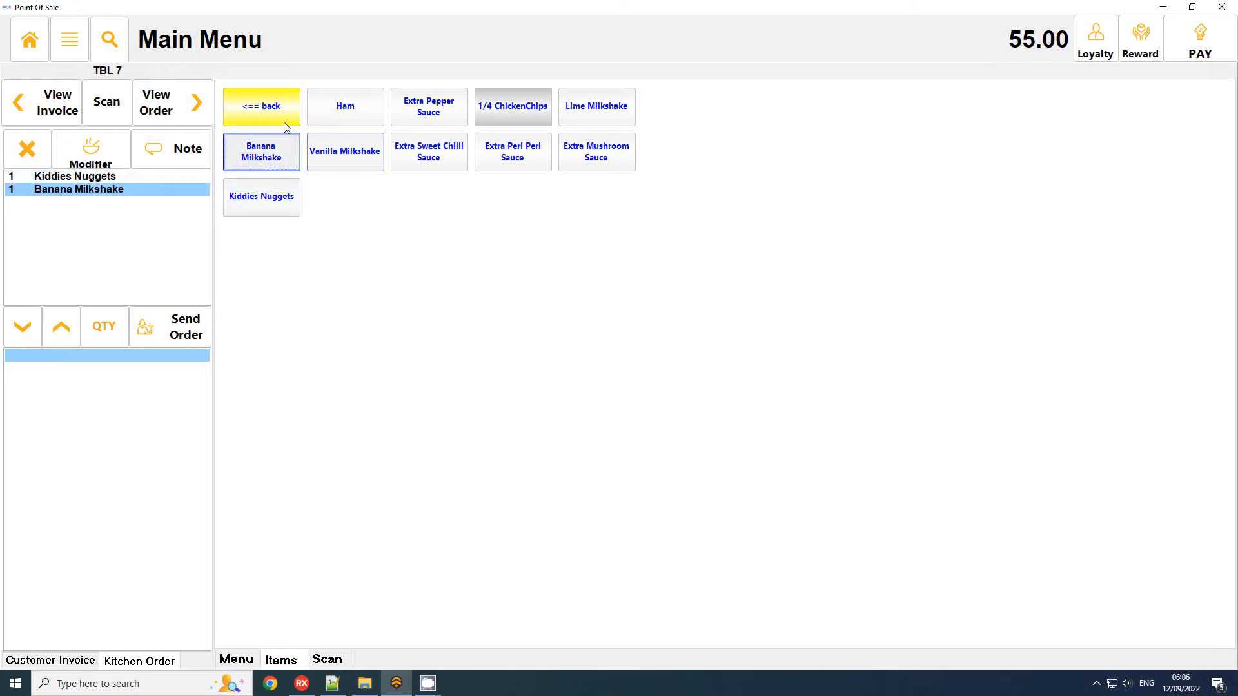
Add Ed,Edd&Eddy with bbq from the Food menu's Baskets page and complete the payment.
click(284, 122)
click(327, 147)
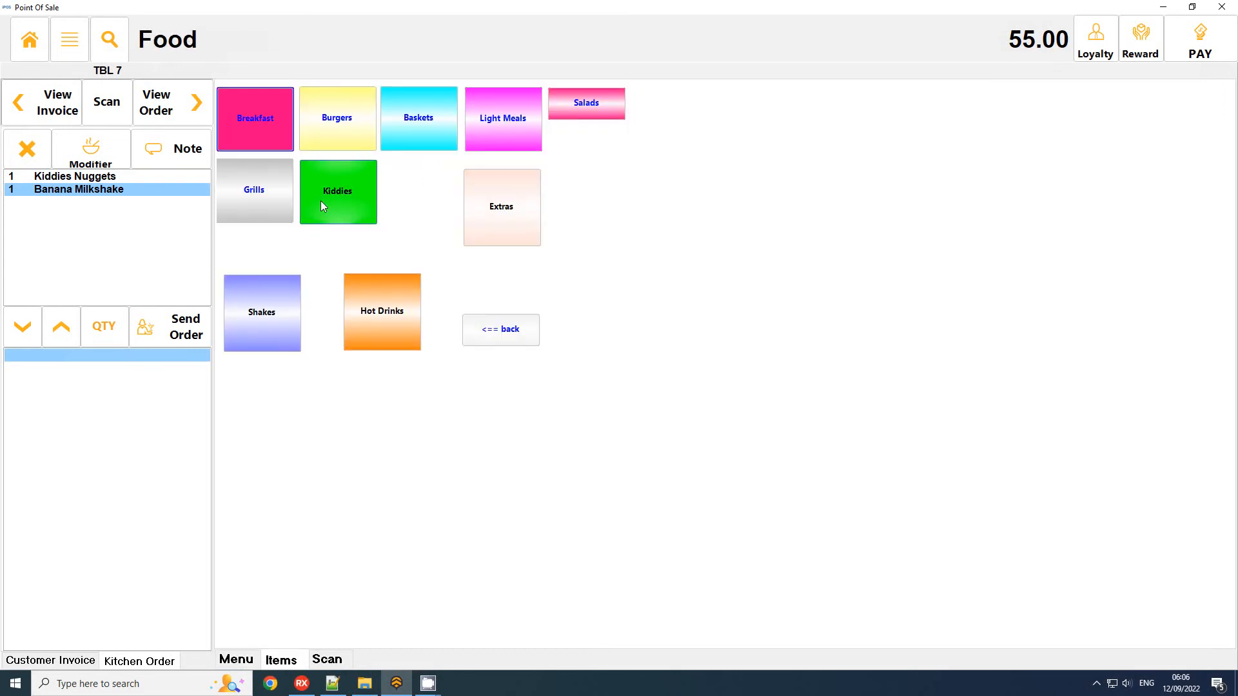
click(411, 129)
click(360, 119)
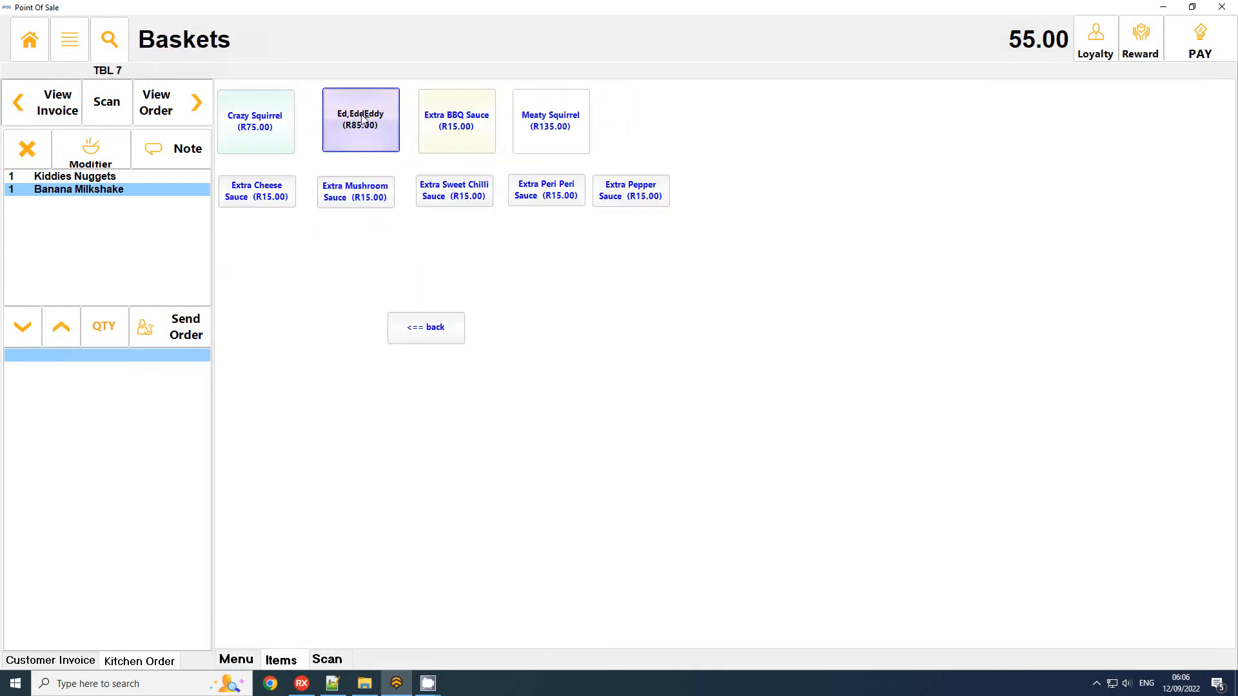
click(852, 229)
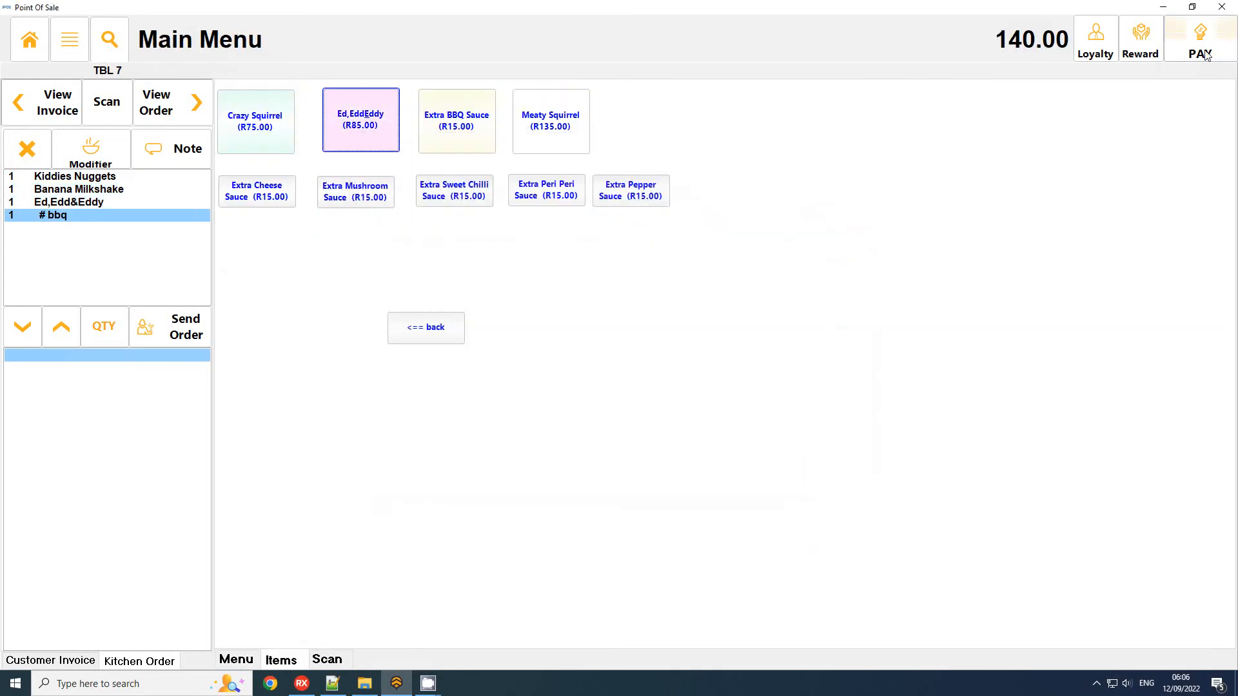
click(1200, 40)
click(671, 499)
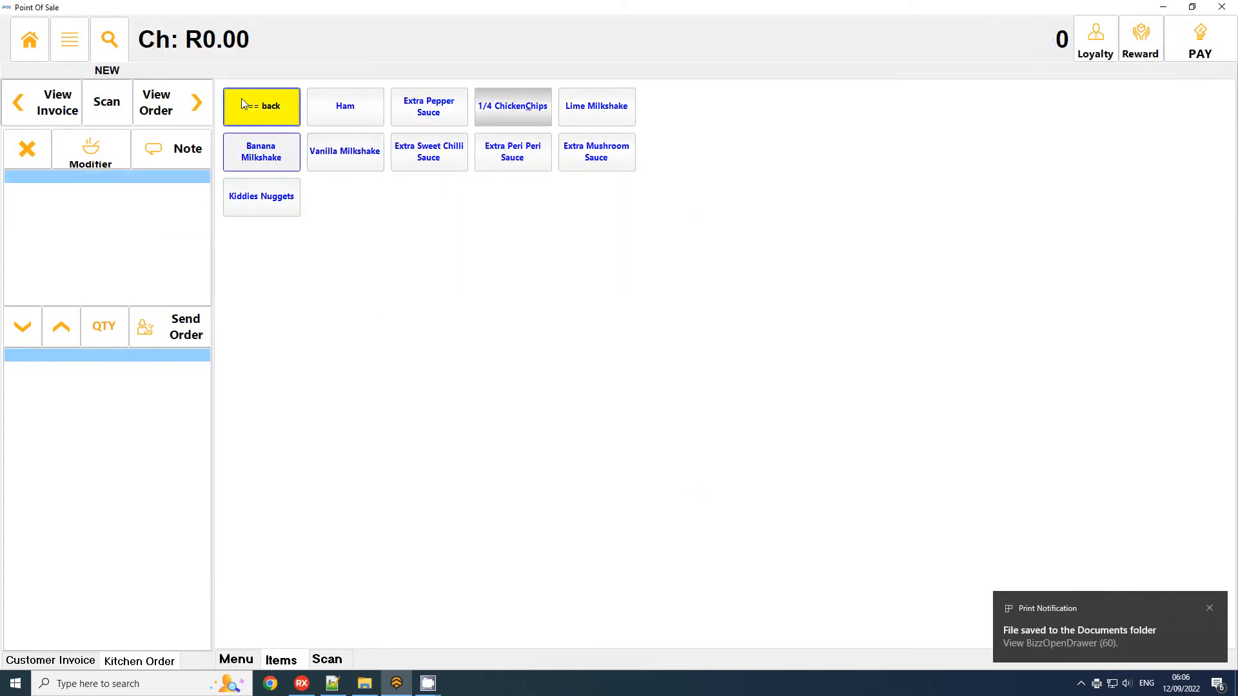
Examine the top 10 items for the last 30 days and the sales distribution of Ham.
click(30, 40)
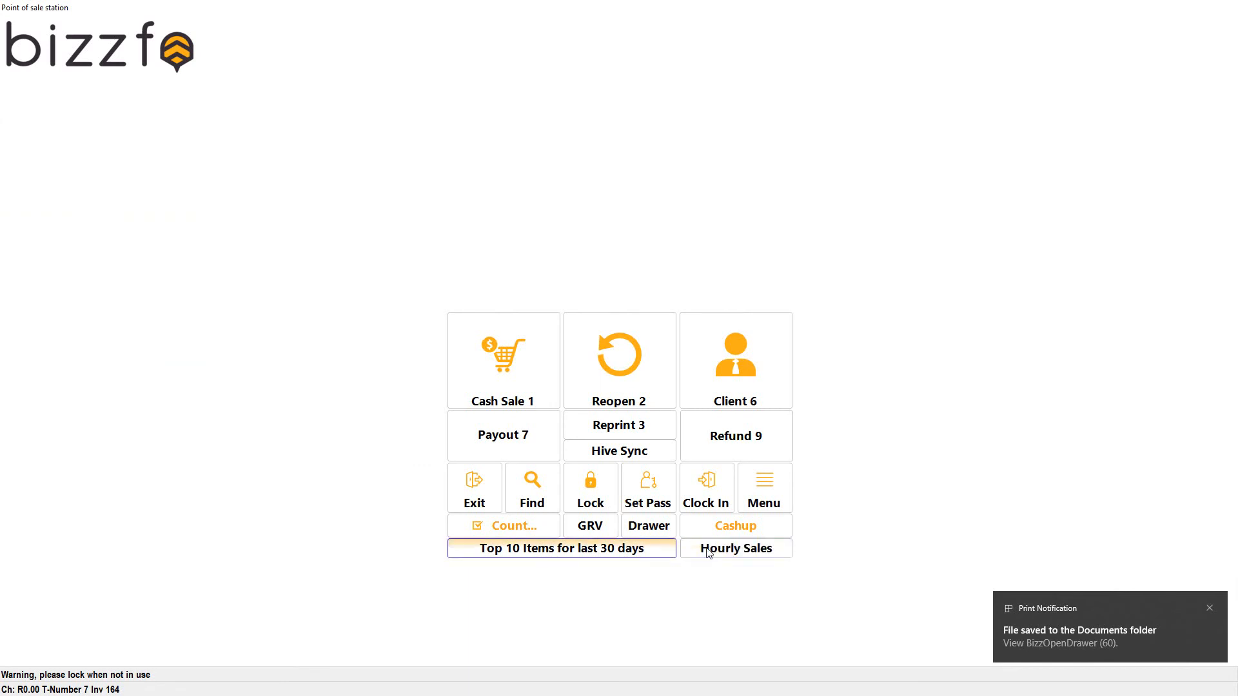
click(614, 554)
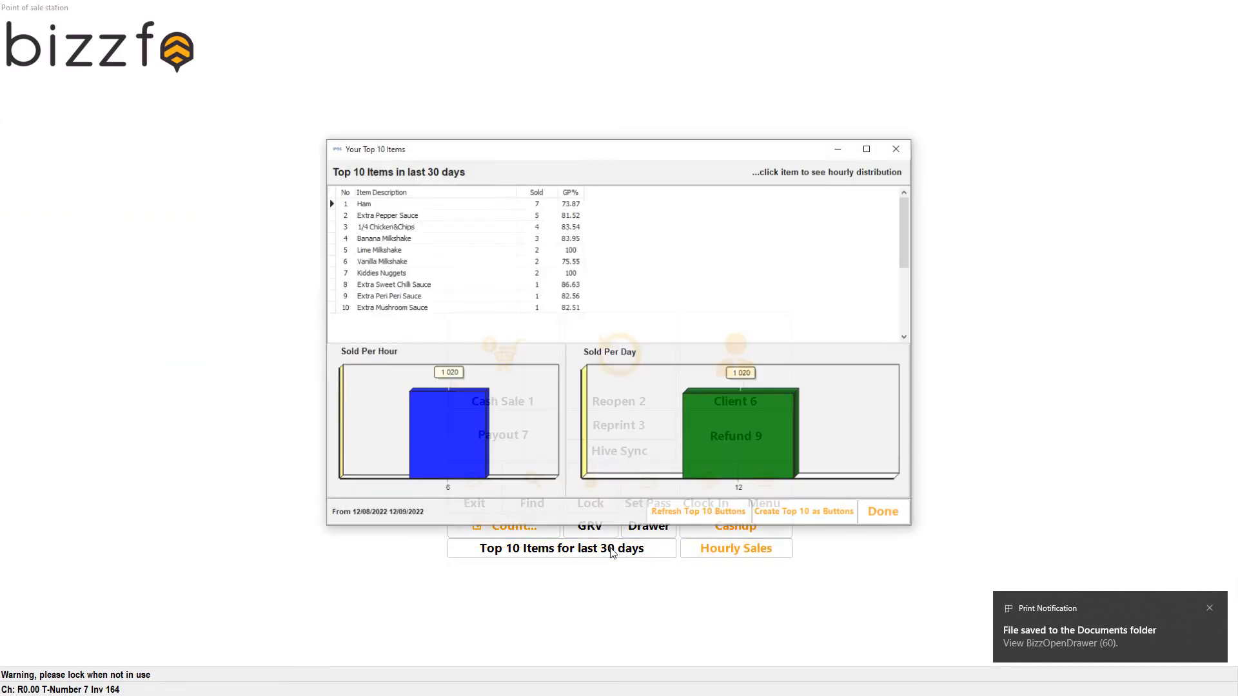
click(387, 208)
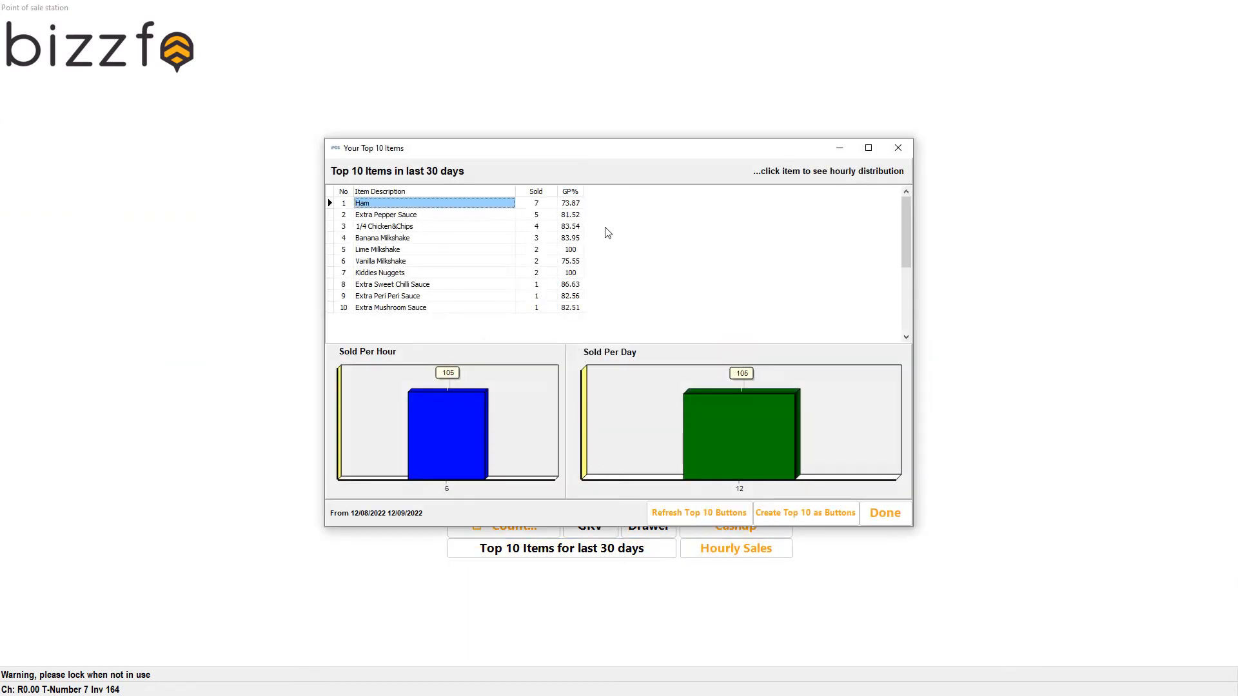
click(898, 148)
Start a new cash sale and open the Shakes page of the Food menu.
click(522, 319)
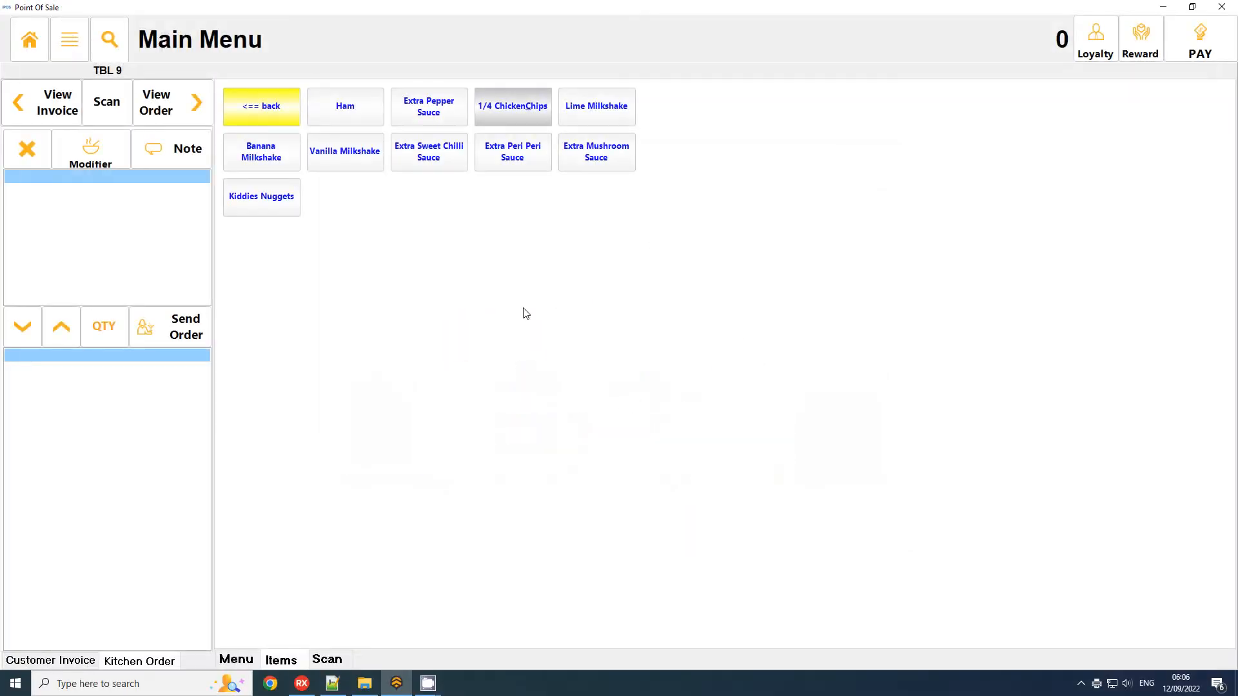
click(270, 108)
click(419, 247)
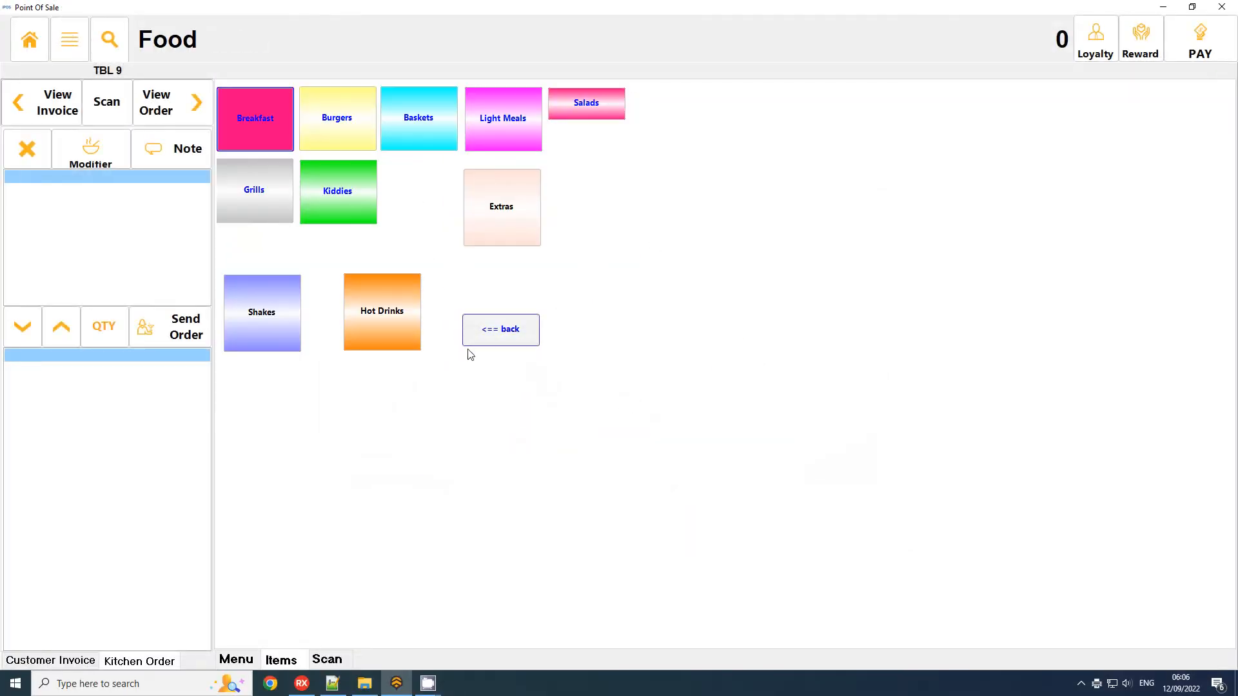
click(271, 343)
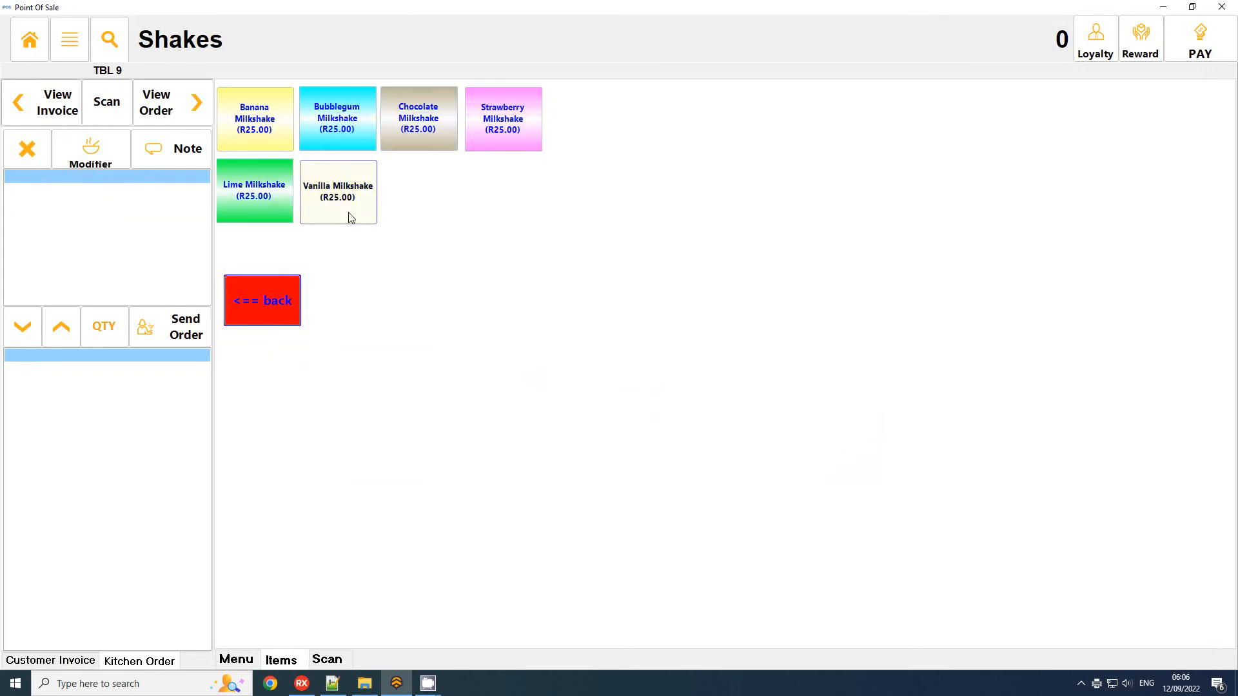
Add 20 Banana Milkshakes to the sale and complete the payment.
click(262, 108)
click(262, 108)
click(262, 107)
click(262, 108)
click(263, 108)
click(263, 107)
click(263, 107)
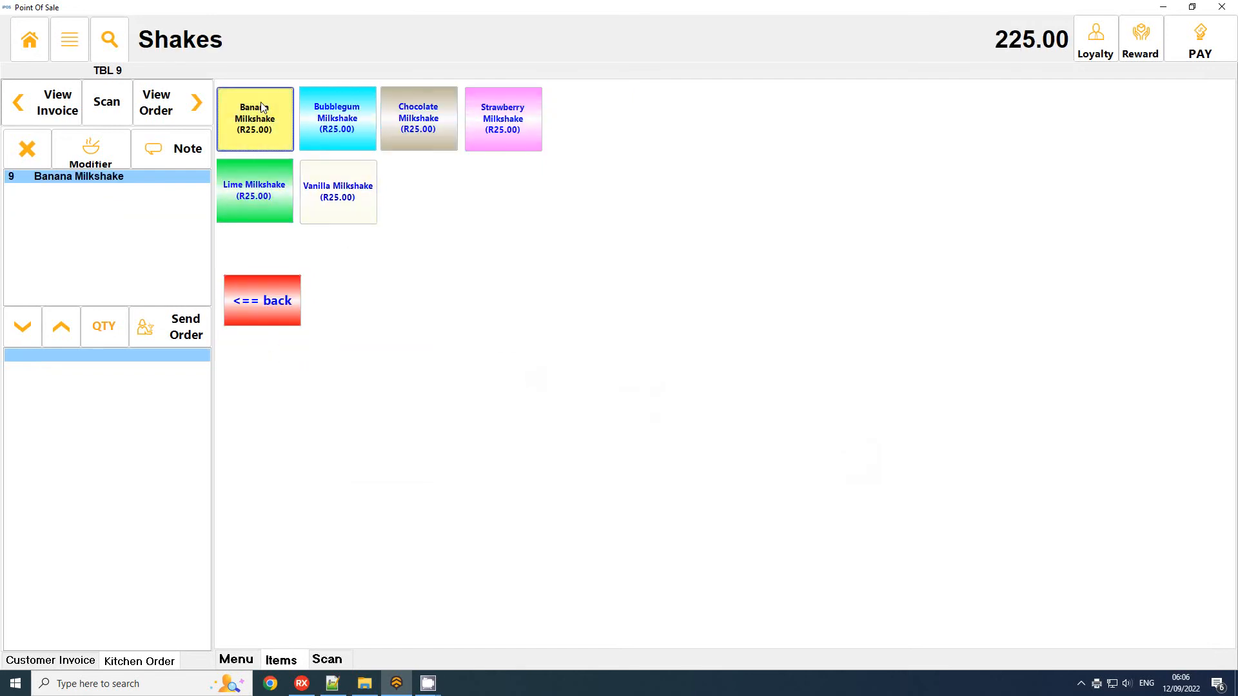
click(263, 107)
click(262, 107)
click(262, 107)
click(262, 107)
click(262, 107)
click(262, 107)
click(263, 107)
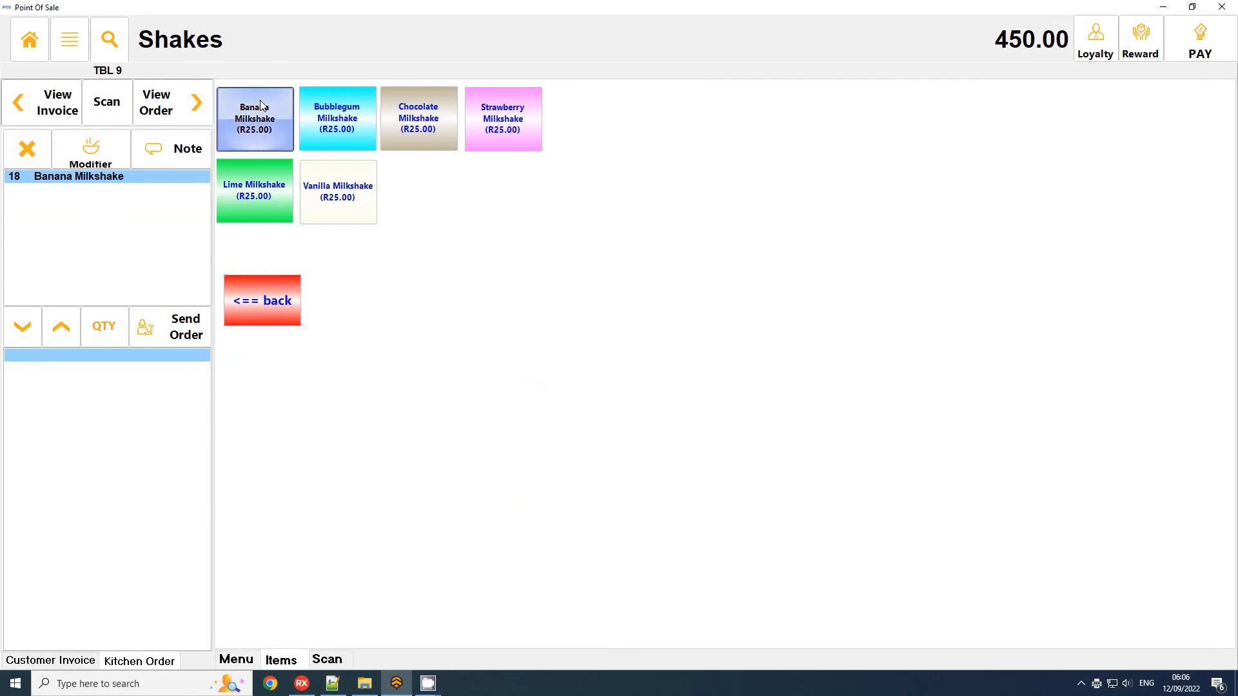
click(263, 107)
click(1200, 40)
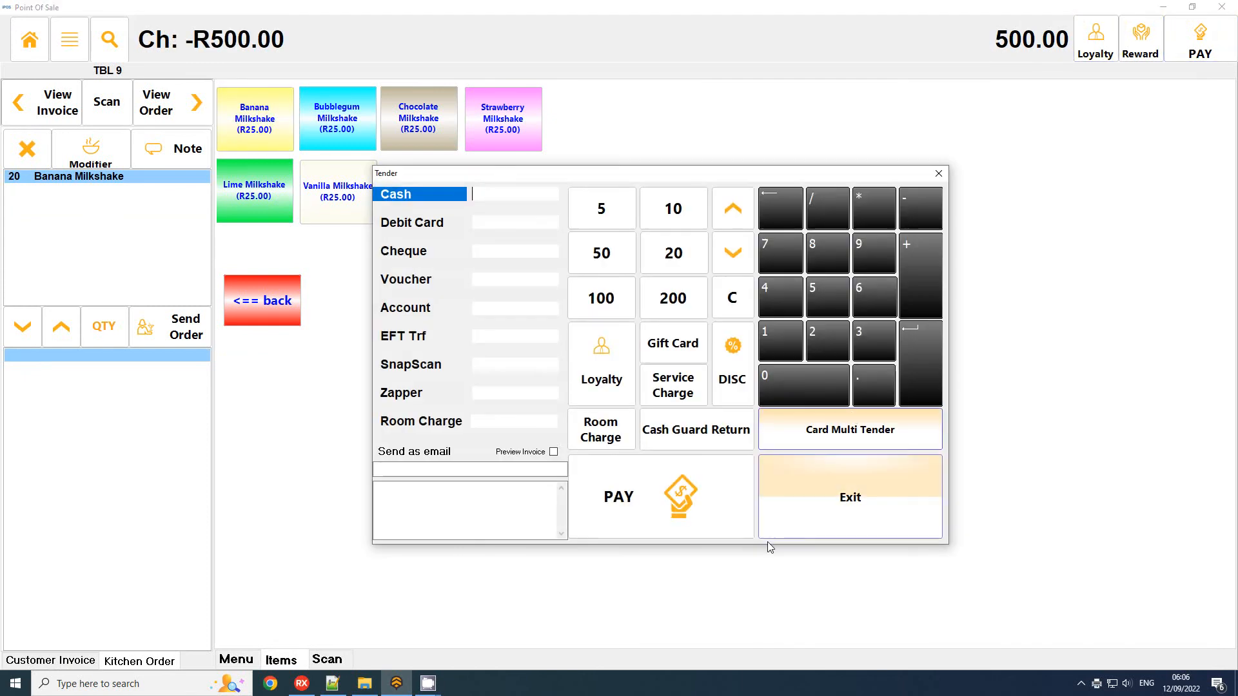
click(696, 530)
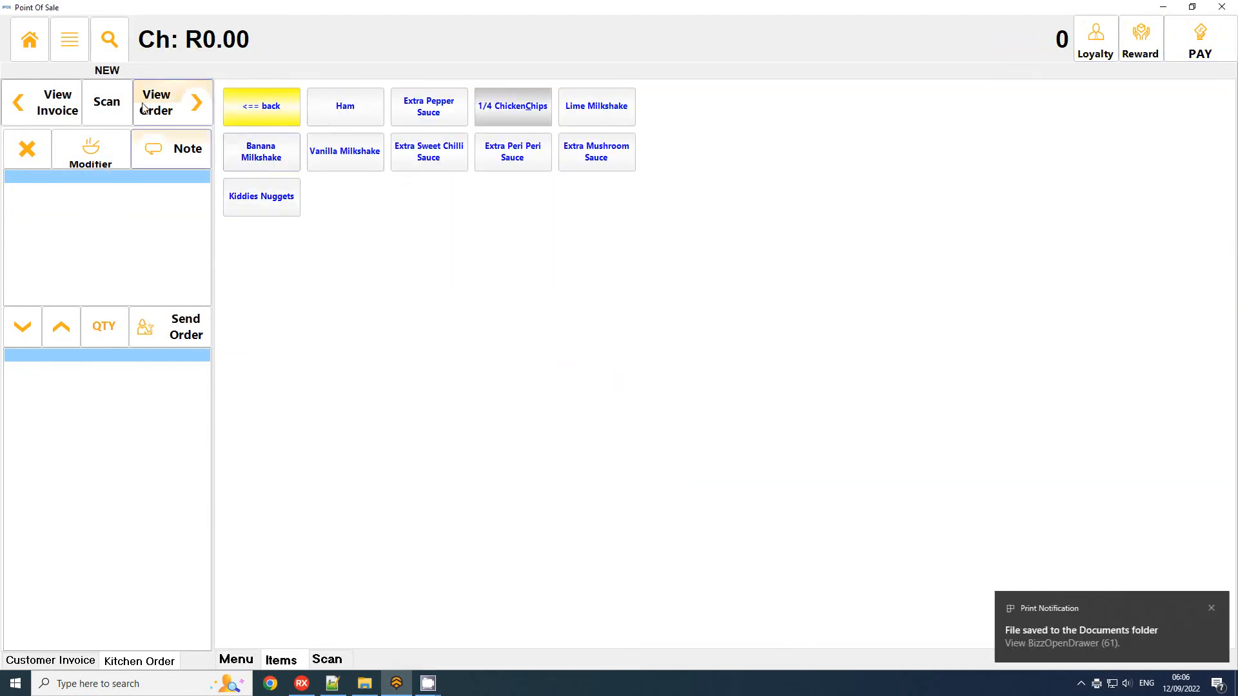
Refresh the top 10 buttons from the top 10 items for the last 30 days and close the report.
click(29, 39)
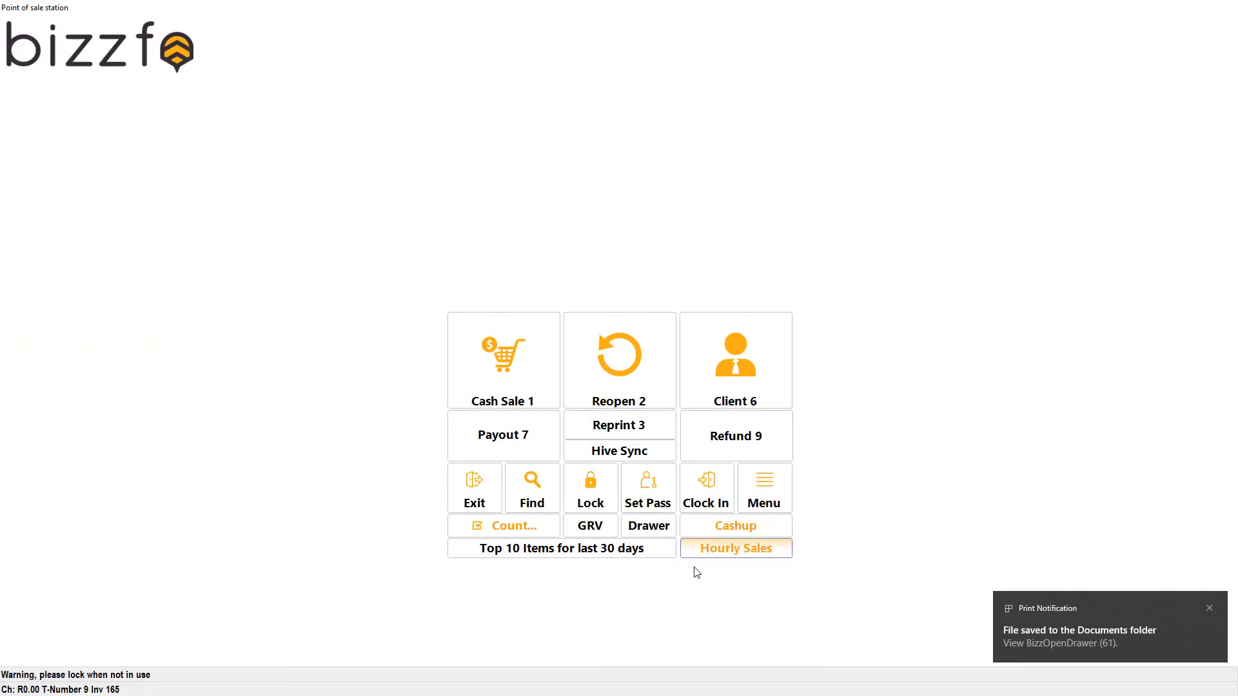
click(638, 550)
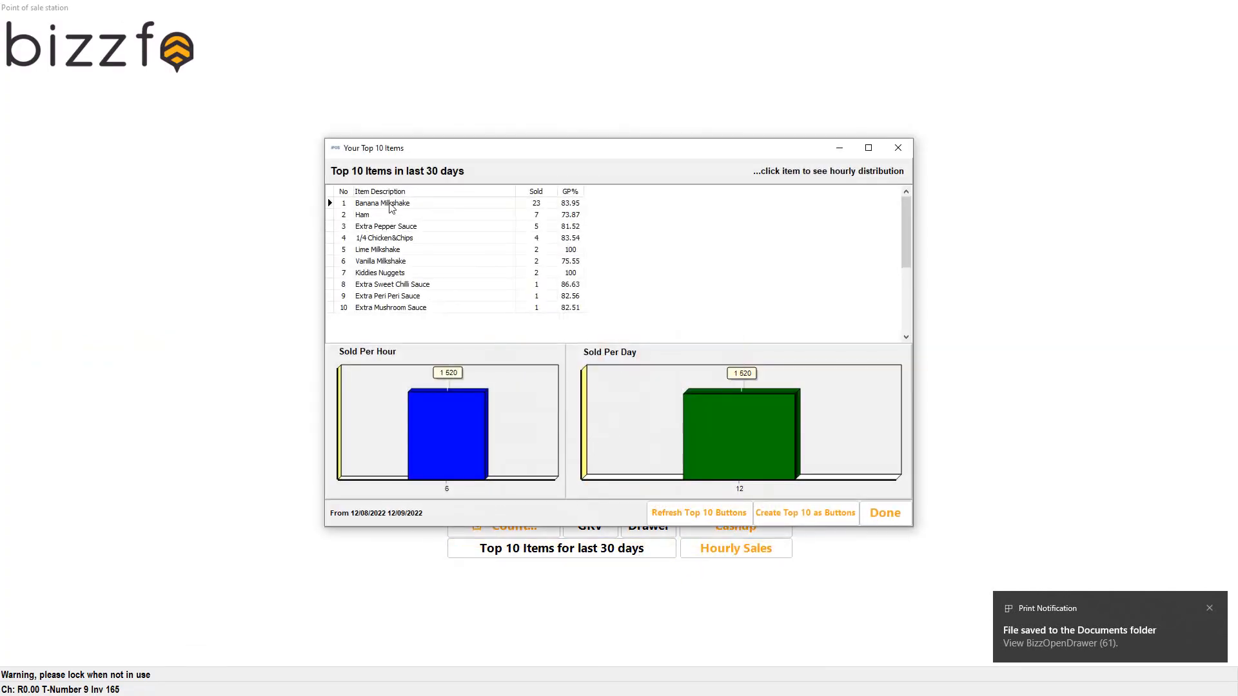
click(537, 204)
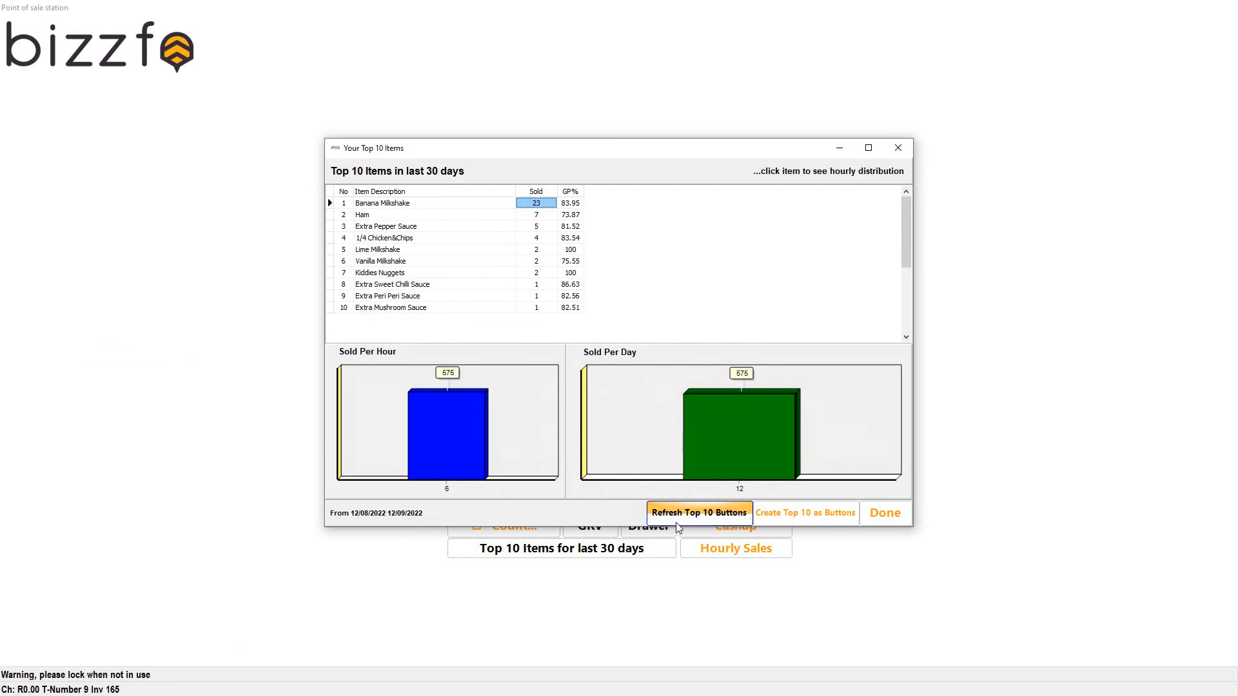
click(909, 515)
Start a cash sale to check the refreshed top 10 buttons, and return to the station's start screen.
click(534, 358)
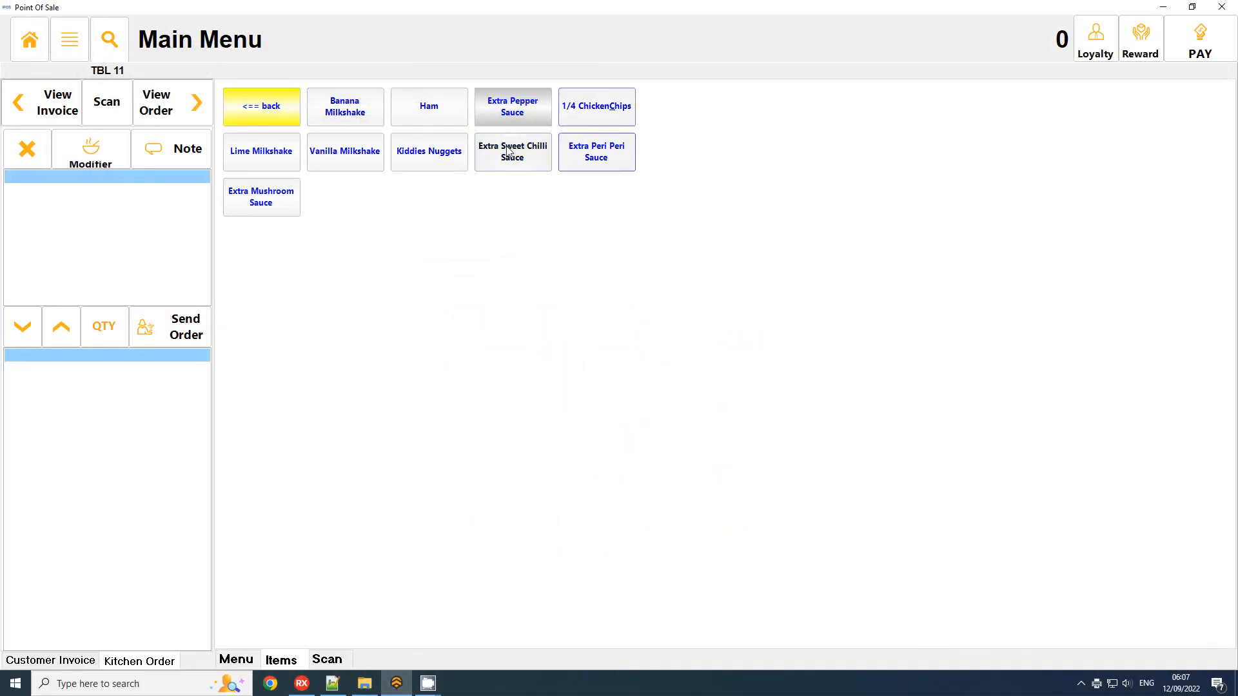
click(285, 106)
click(14, 43)
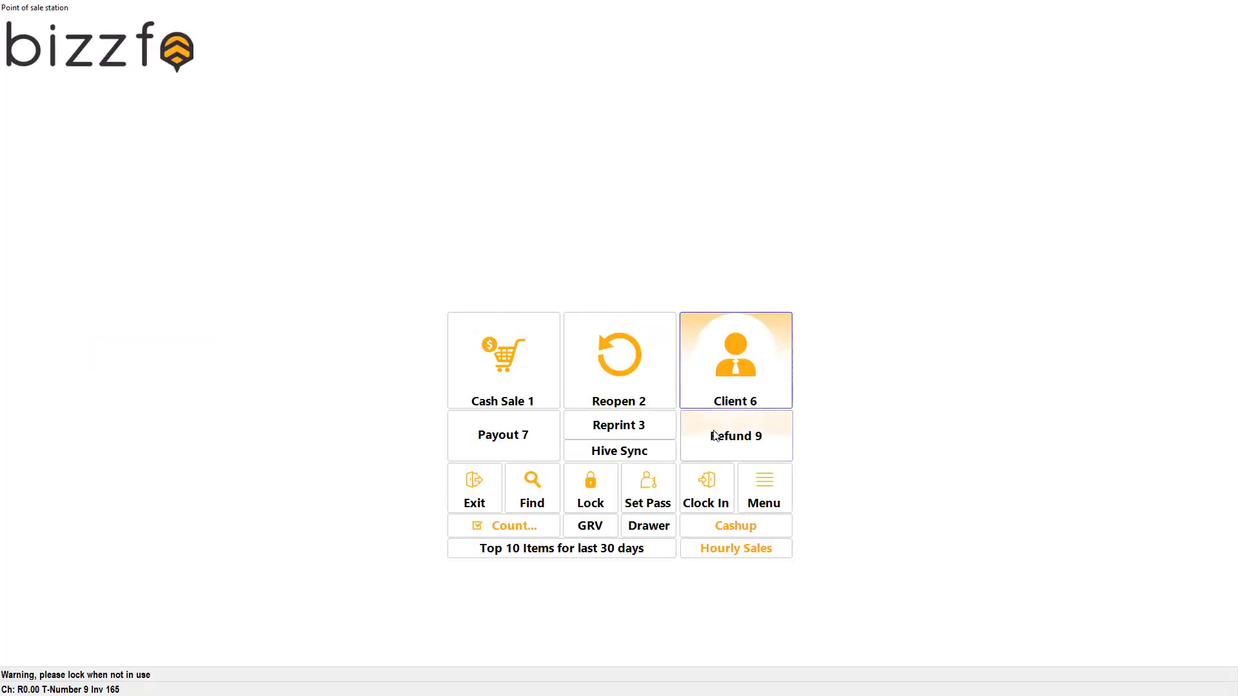